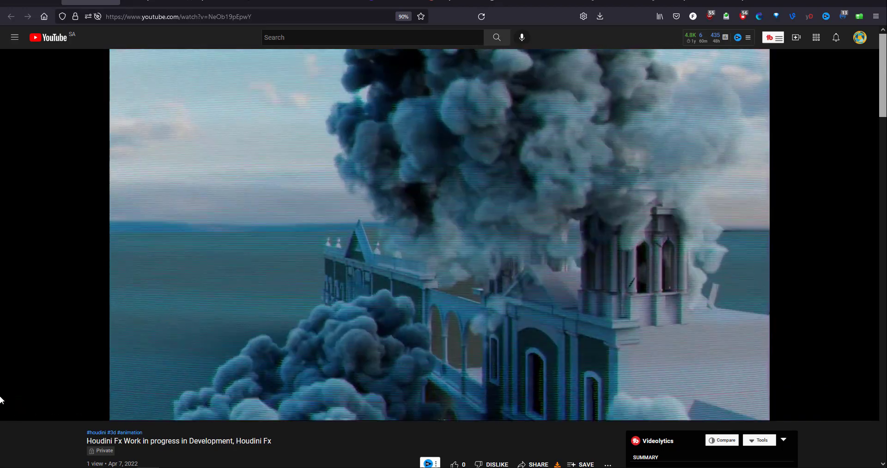
- Replay the "Houdini Fx Work in progress in Development" preview video from the beginning
{"action": "left_click", "coordinate": [12, 407]}
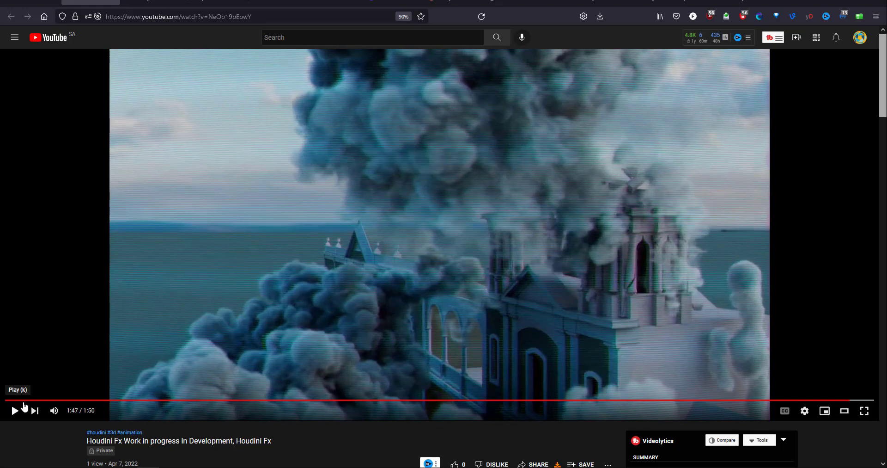
{"action": "left_click", "coordinate": [13, 411]}
{"action": "left_click", "coordinate": [17, 401]}
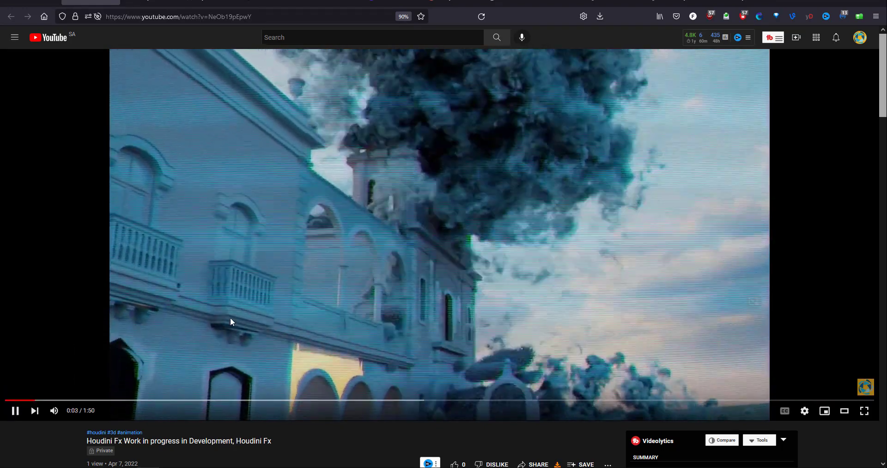
{"action": "left_click", "coordinate": [230, 317]}
- Switch to Houdini, open the build geometry's network, and orbit the viewport around the building
{"action": "left_click", "coordinate": [128, 448]}
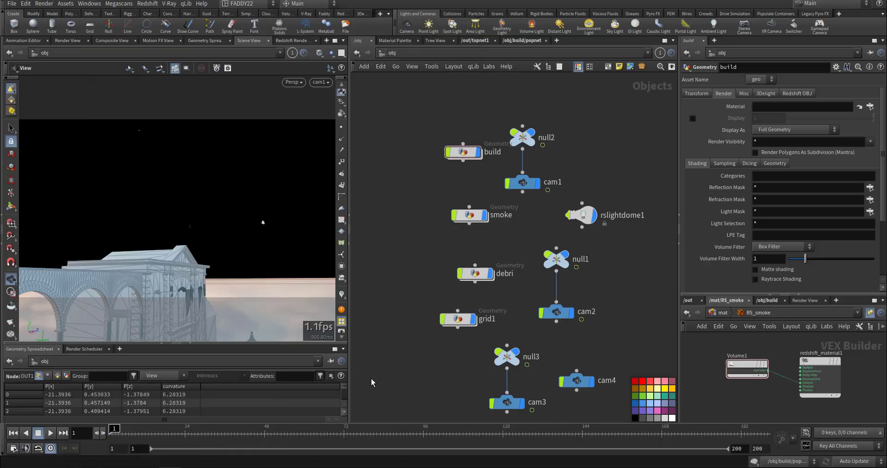
{"action": "middle_click_drag", "start_coordinate": [402, 286], "coordinate": [430, 319]}
{"action": "double_click", "coordinate": [496, 234]}
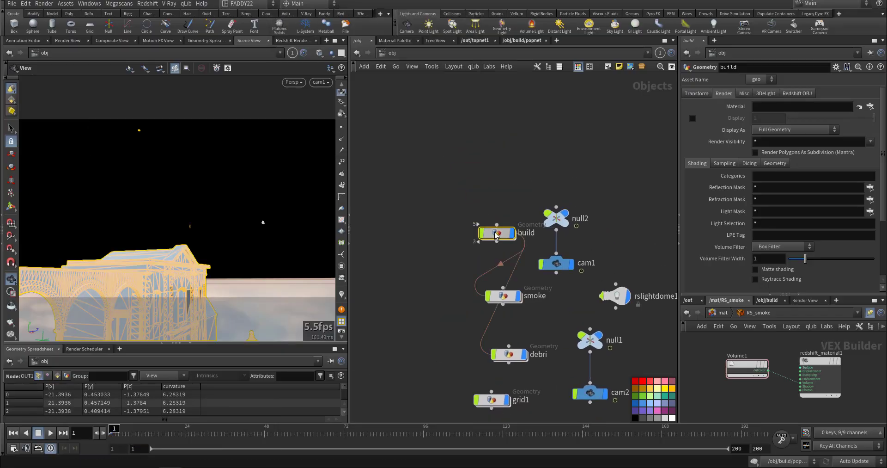
{"action": "scroll", "coordinate": [486, 214], "scroll_direction": "up", "scroll_amount": 3}
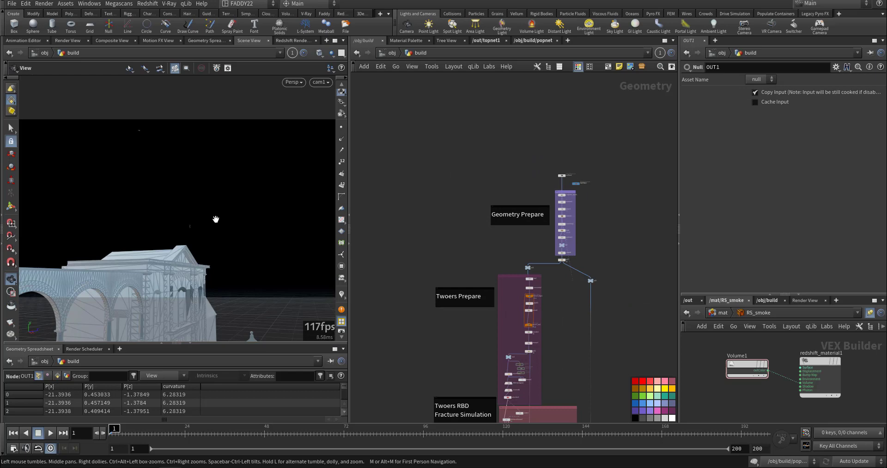
{"action": "left_click_drag", "start_coordinate": [214, 220], "coordinate": [165, 256]}
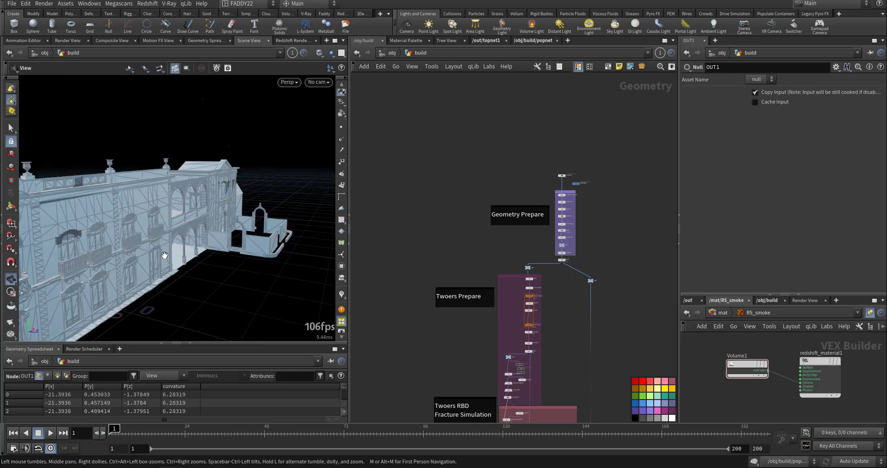
- Locate the Geometry Prepare section and display the vrayScene node at the head of its chain
{"action": "middle_click_drag", "start_coordinate": [467, 242], "coordinate": [418, 263]}
{"action": "scroll", "coordinate": [487, 249], "scroll_direction": "up", "scroll_amount": 6}
{"action": "middle_click_drag", "start_coordinate": [521, 282], "coordinate": [552, 295]}
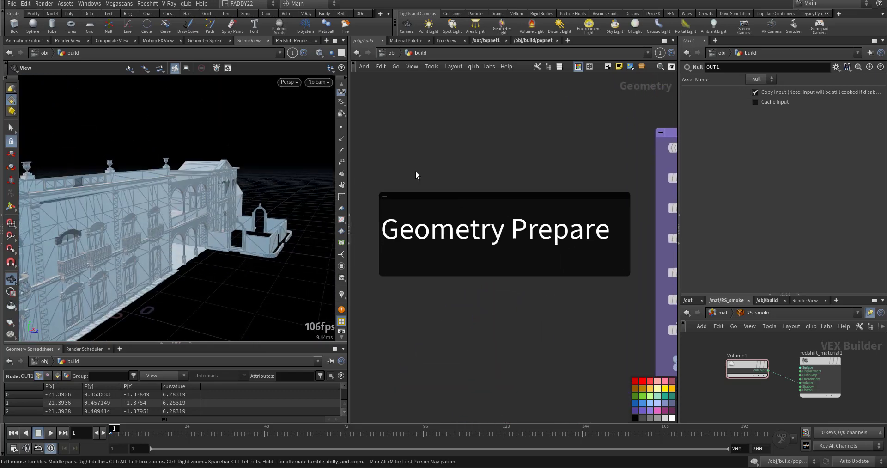
{"action": "left_click_drag", "start_coordinate": [367, 144], "coordinate": [595, 321]}
{"action": "left_click", "coordinate": [595, 321]}
{"action": "middle_click_drag", "start_coordinate": [595, 321], "coordinate": [470, 362]}
{"action": "middle_click_drag", "start_coordinate": [492, 166], "coordinate": [484, 192]}
{"action": "scroll", "coordinate": [551, 187], "scroll_direction": "up", "scroll_amount": 2}
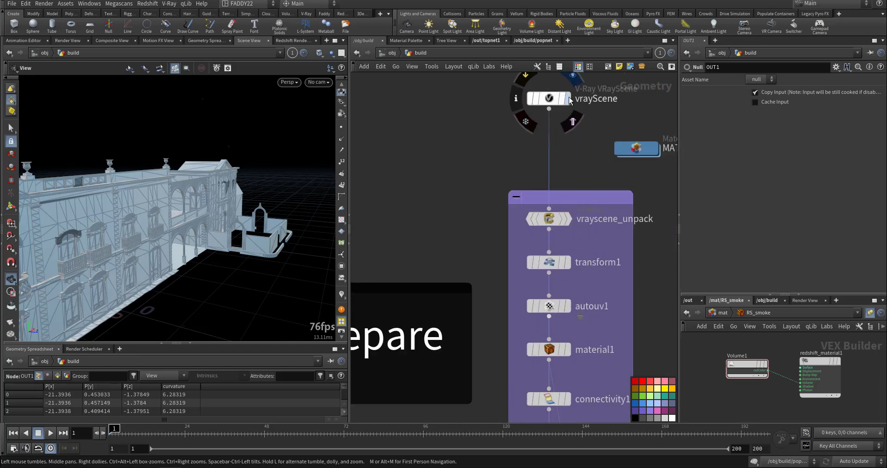
{"action": "left_click", "coordinate": [550, 100]}
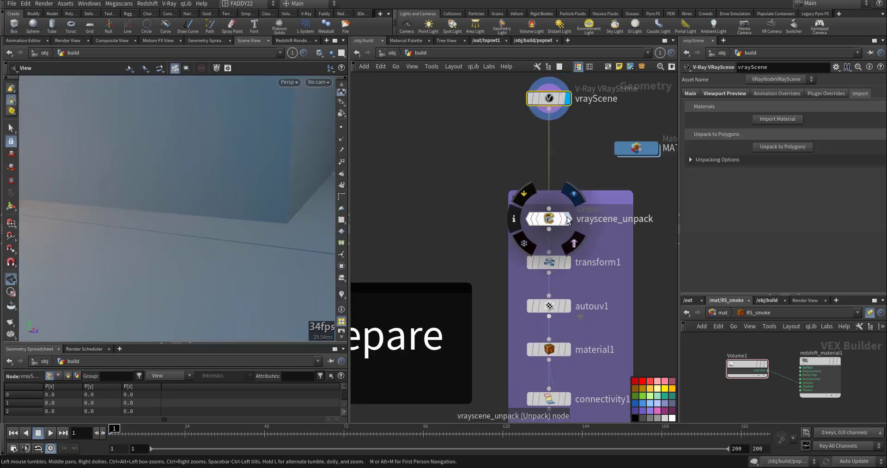
- Display the vrayscene_unpack and transform1 nodes in turn and inspect the building and backdrop geometry
{"action": "left_click", "coordinate": [559, 222]}
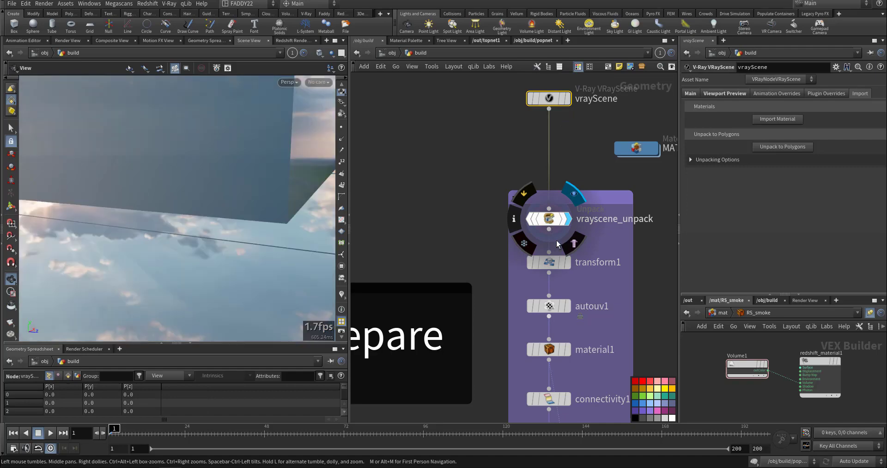
{"action": "left_click", "coordinate": [550, 263]}
{"action": "left_click_drag", "start_coordinate": [228, 256], "coordinate": [205, 232]}
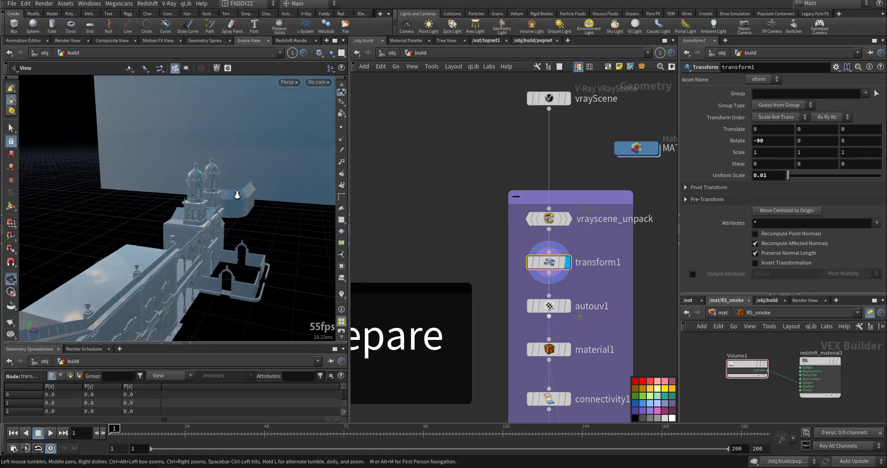
{"action": "right_click_drag", "start_coordinate": [237, 195], "coordinate": [383, 174]}
{"action": "right_click_drag", "start_coordinate": [184, 187], "coordinate": [289, 182]}
{"action": "middle_click_drag", "start_coordinate": [160, 158], "coordinate": [219, 191]}
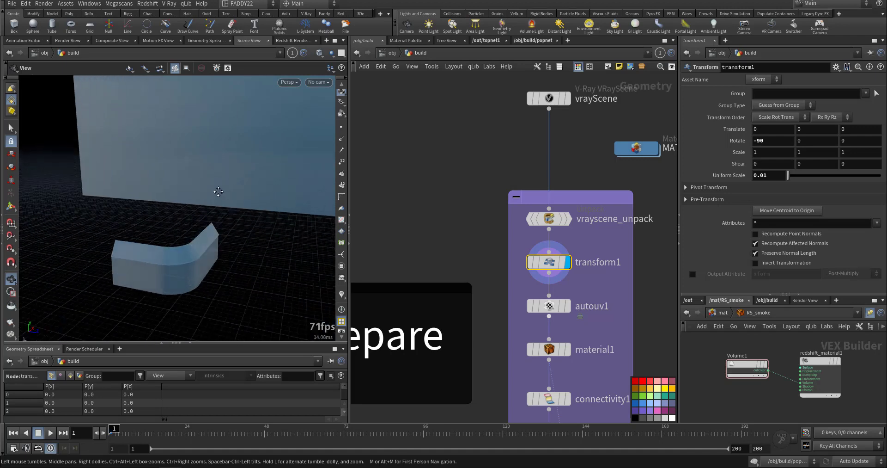
{"action": "left_click_drag", "start_coordinate": [219, 192], "coordinate": [235, 186]}
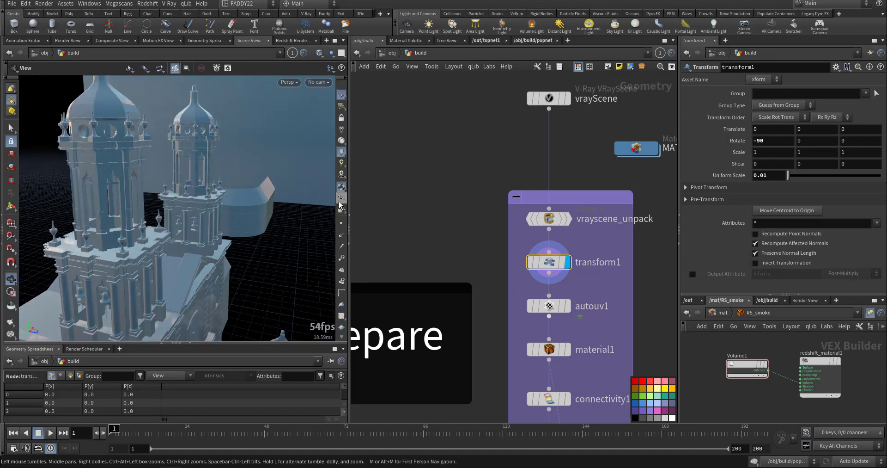
- Switch the viewport to headlight-only lighting and inspect the church facade and its two towers
{"action": "left_click", "coordinate": [341, 144]}
{"action": "mouse_move", "coordinate": [183, 219]}
{"action": "left_mouse_down"}
{"action": "mouse_move", "coordinate": [165, 200]}
{"action": "mouse_move", "coordinate": [301, 246]}
{"action": "left_mouse_up"}
{"action": "right_click_drag", "start_coordinate": [300, 245], "coordinate": [266, 227]}
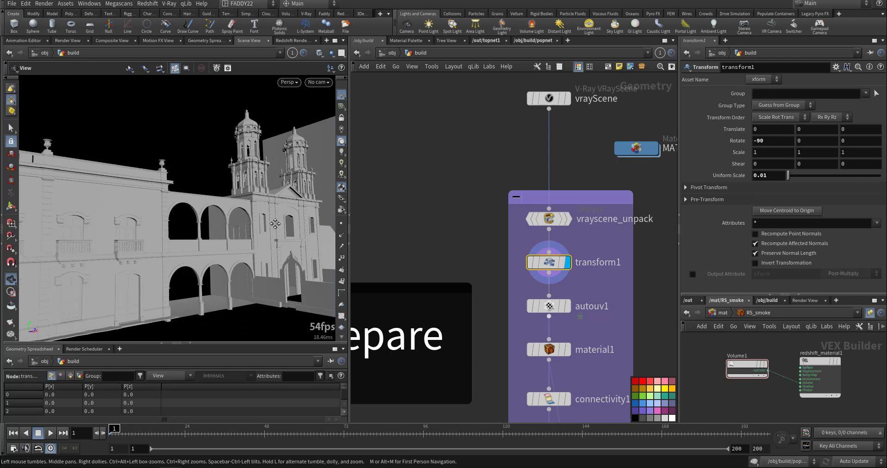
{"action": "left_click_drag", "start_coordinate": [266, 227], "coordinate": [274, 225]}
{"action": "mouse_move", "coordinate": [261, 214]}
{"action": "right_mouse_down"}
{"action": "mouse_move", "coordinate": [278, 214]}
{"action": "mouse_move", "coordinate": [269, 214]}
{"action": "right_mouse_up"}
{"action": "middle_click_drag", "start_coordinate": [268, 214], "coordinate": [270, 248]}
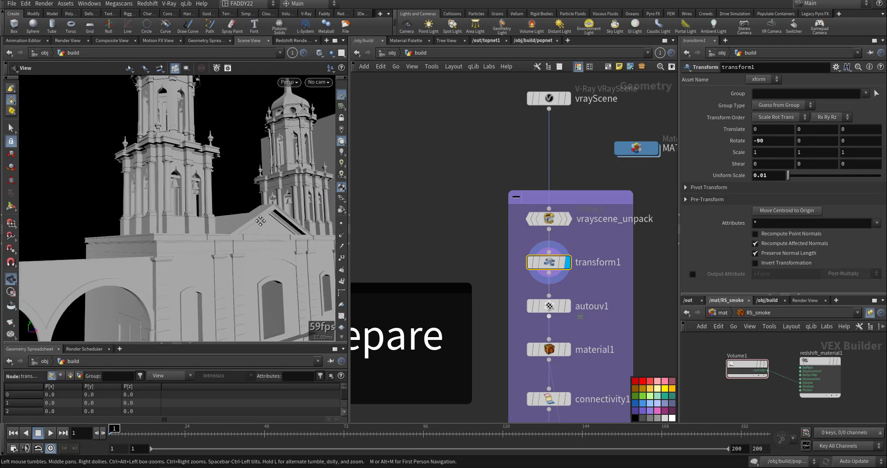
{"action": "left_click_drag", "start_coordinate": [270, 247], "coordinate": [251, 283]}
{"action": "mouse_move", "coordinate": [252, 283]}
{"action": "middle_mouse_down"}
{"action": "mouse_move", "coordinate": [227, 303]}
{"action": "mouse_move", "coordinate": [239, 283]}
{"action": "middle_mouse_up"}
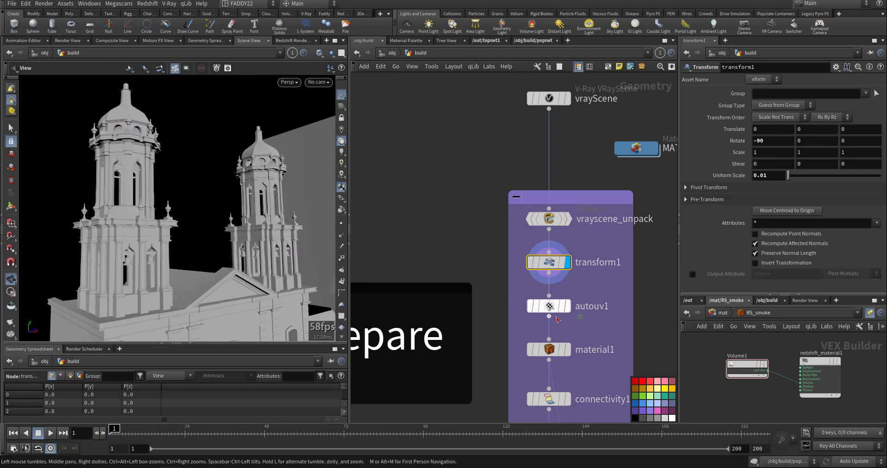
- Display the autouv1 and material1 nodes in turn to review their settings
{"action": "left_click", "coordinate": [559, 310]}
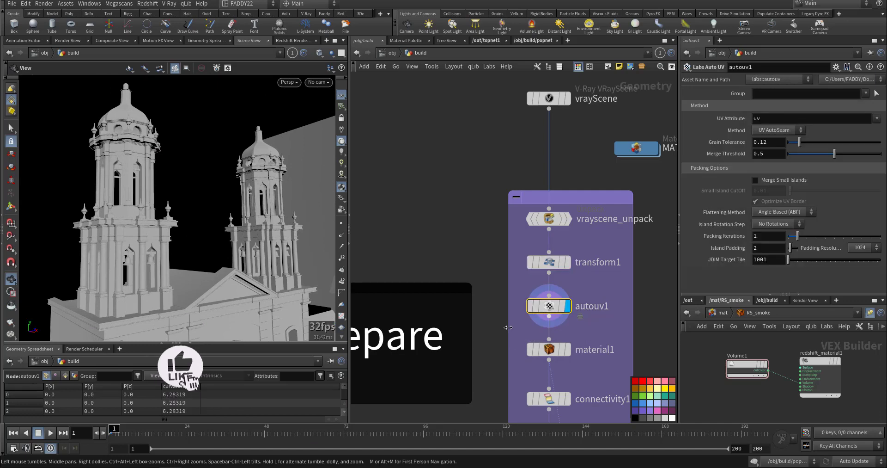
{"action": "middle_click_drag", "start_coordinate": [472, 280], "coordinate": [460, 198]}
{"action": "left_click", "coordinate": [555, 267]}
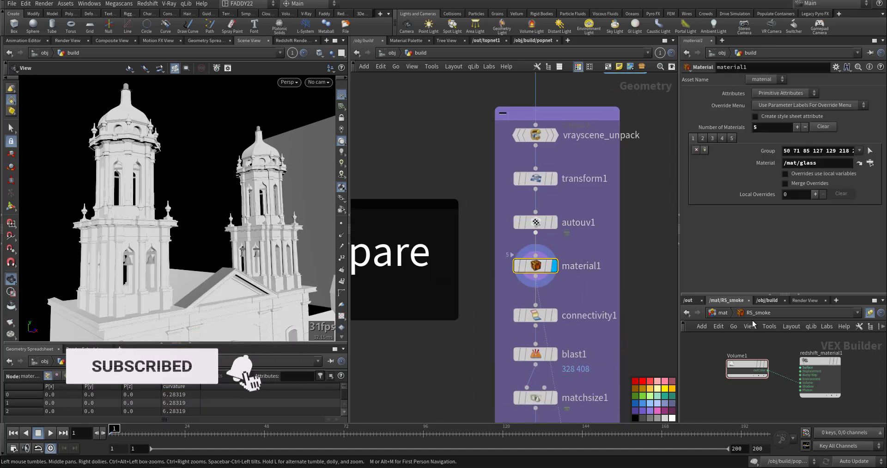
- Open the mat network and examine the Redshift wall01 and wall02 materials
{"action": "left_click", "coordinate": [722, 313]}
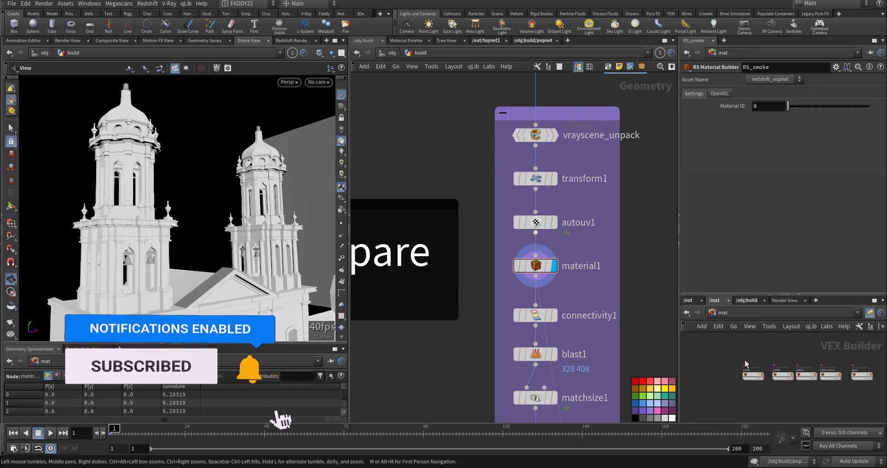
{"action": "double_click", "coordinate": [767, 393]}
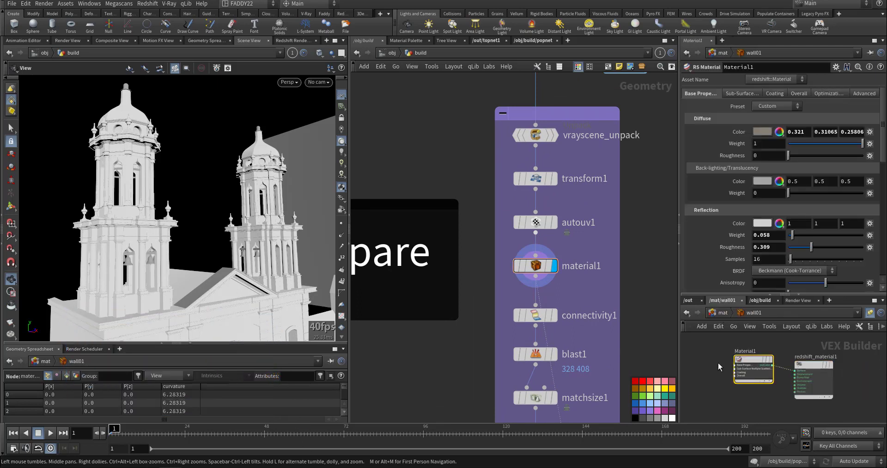
{"action": "left_click", "coordinate": [728, 313]}
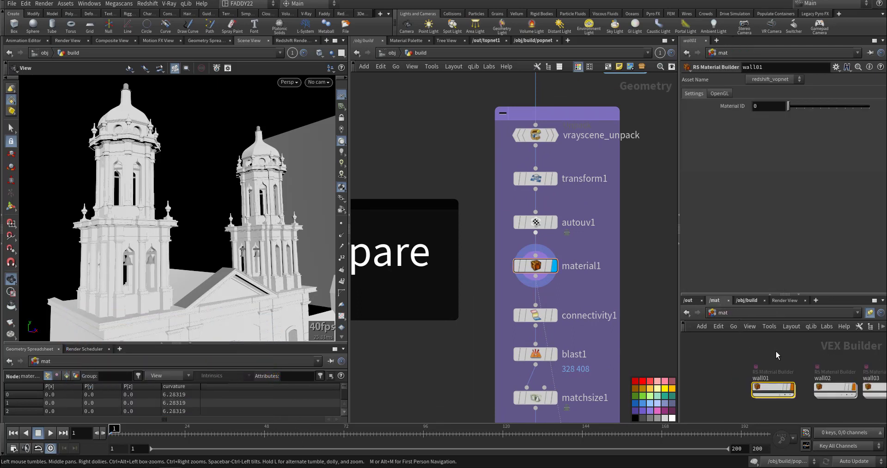
{"action": "double_click", "coordinate": [834, 387]}
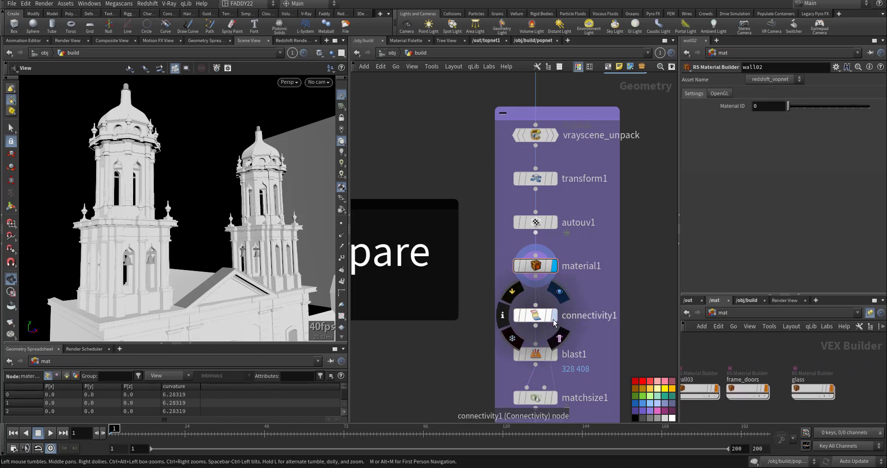
- Review the connectivity1 node's geometry information and enable the class visualizer in the viewport
{"action": "left_click", "coordinate": [532, 320]}
{"action": "scroll", "coordinate": [533, 320], "scroll_direction": "up", "scroll_amount": 5}
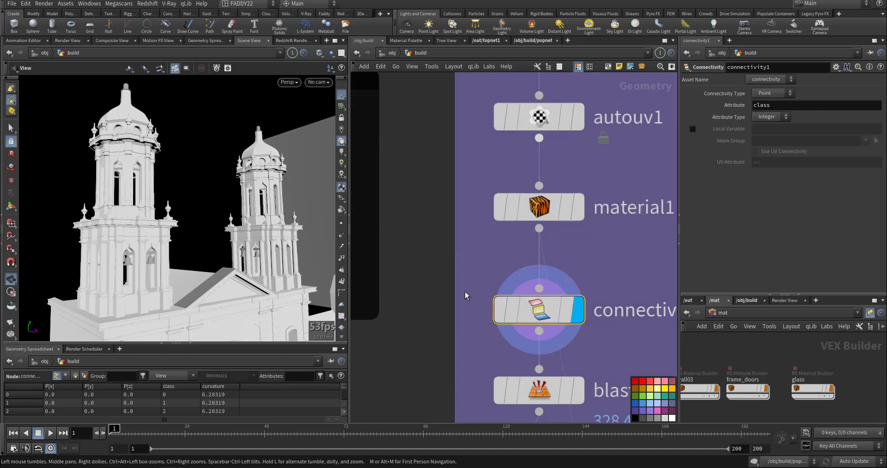
{"action": "mouse_move", "coordinate": [496, 317]}
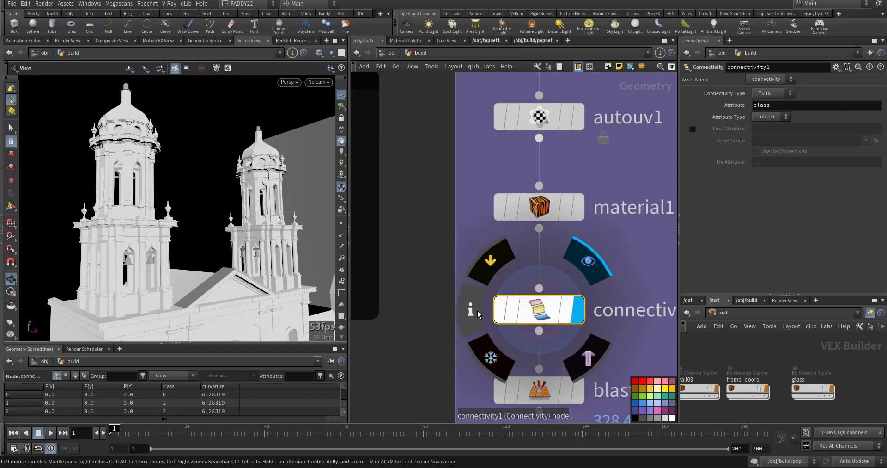
{"action": "left_click", "coordinate": [471, 310]}
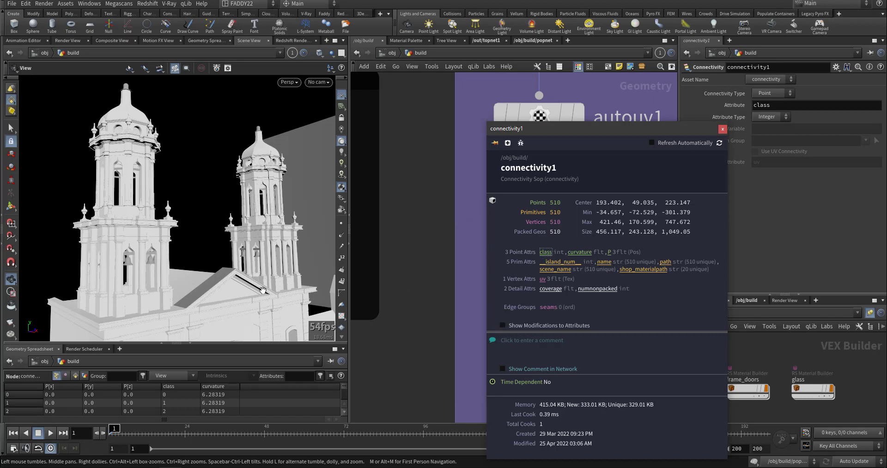
{"action": "left_click", "coordinate": [723, 130]}
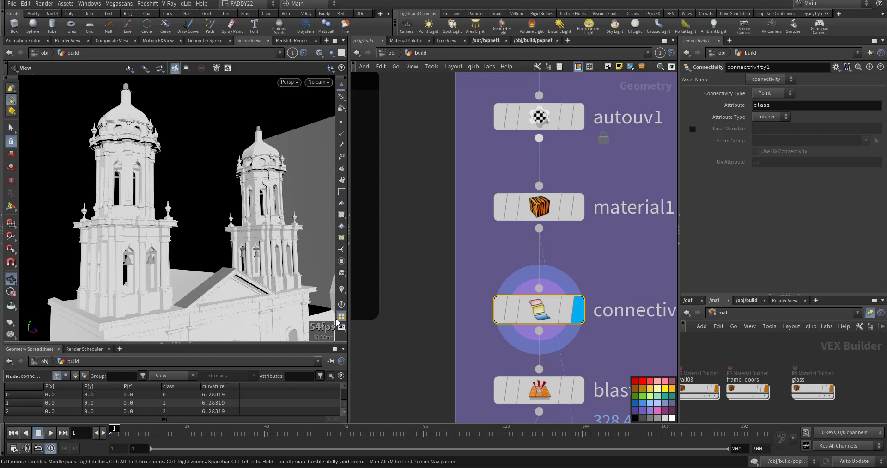
{"action": "left_click", "coordinate": [342, 289]}
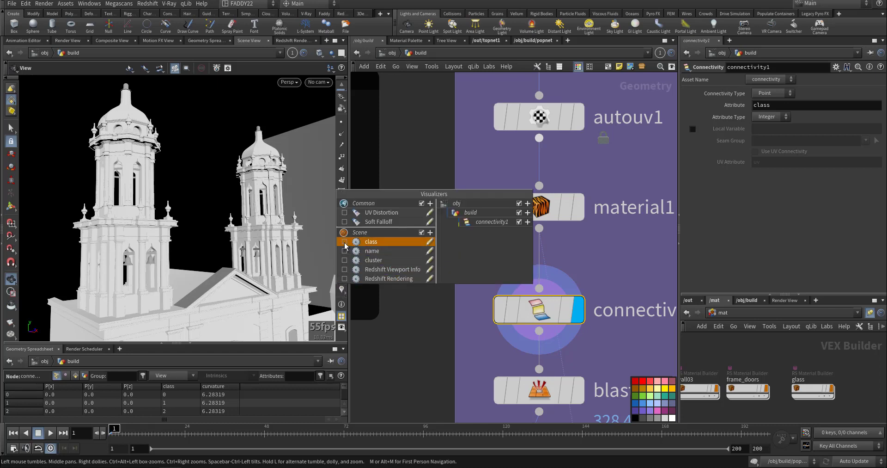
- Display the blast1 node and inspect the building with the backdrop pieces removed
{"action": "middle_click_drag", "start_coordinate": [509, 355], "coordinate": [471, 247]}
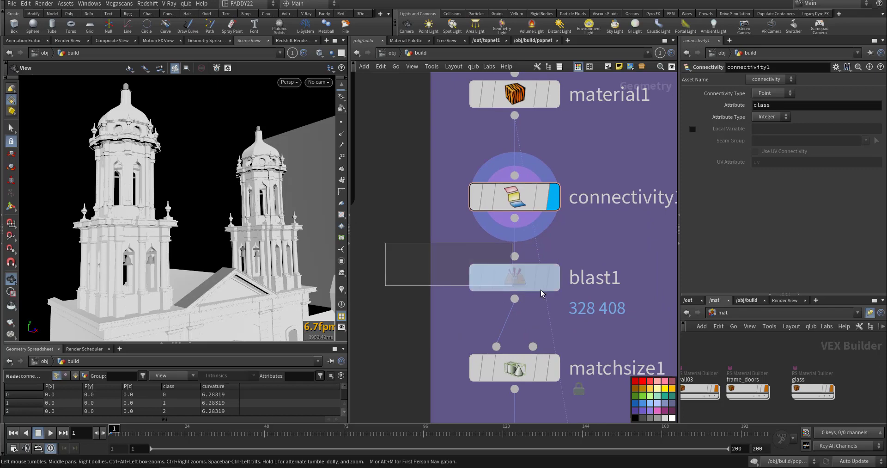
{"action": "left_click_drag", "start_coordinate": [543, 293], "coordinate": [554, 286]}
{"action": "mouse_move", "coordinate": [555, 285]}
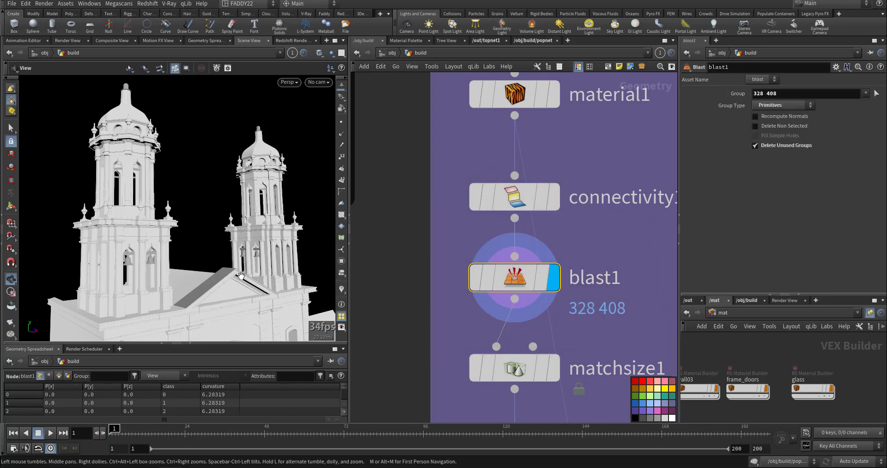
{"action": "left_click_drag", "start_coordinate": [231, 227], "coordinate": [254, 295]}
{"action": "scroll", "coordinate": [203, 275], "scroll_direction": "down", "scroll_amount": 5}
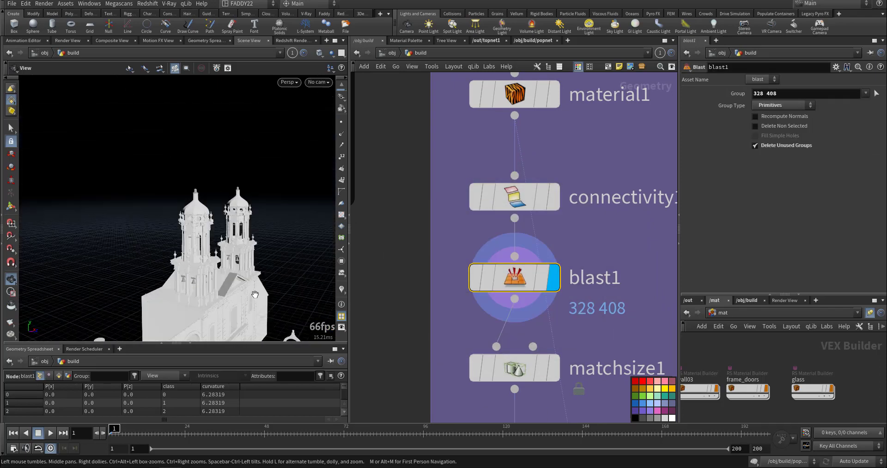
{"action": "middle_click_drag", "start_coordinate": [253, 295], "coordinate": [259, 217]}
- Display the matchsize1 node and inspect the repositioned building from the front
{"action": "left_click", "coordinate": [556, 373]}
{"action": "left_click", "coordinate": [529, 372]}
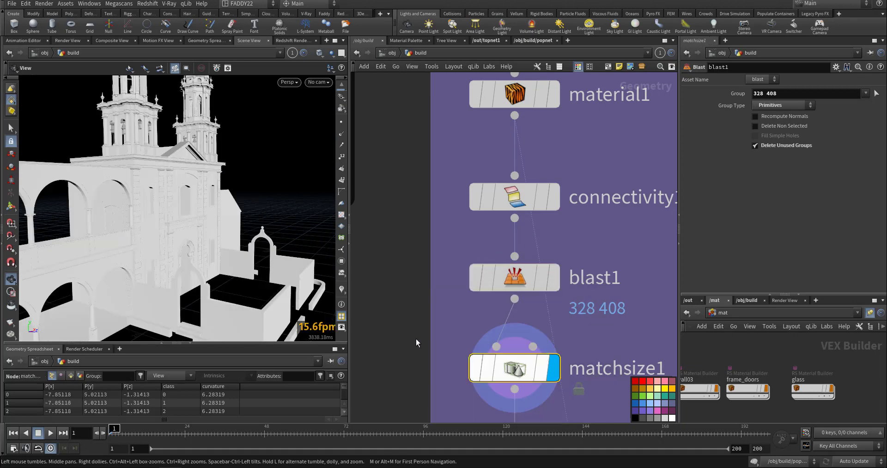
{"action": "middle_click_drag", "start_coordinate": [417, 337], "coordinate": [421, 293]}
{"action": "left_click_drag", "start_coordinate": [264, 263], "coordinate": [165, 266]}
- Display the unpack1 node at the end of the Geometry Prepare group and check the viewport's visualizer list
{"action": "middle_click_drag", "start_coordinate": [432, 342], "coordinate": [434, 268]}
{"action": "middle_click_drag", "start_coordinate": [441, 345], "coordinate": [413, 237]}
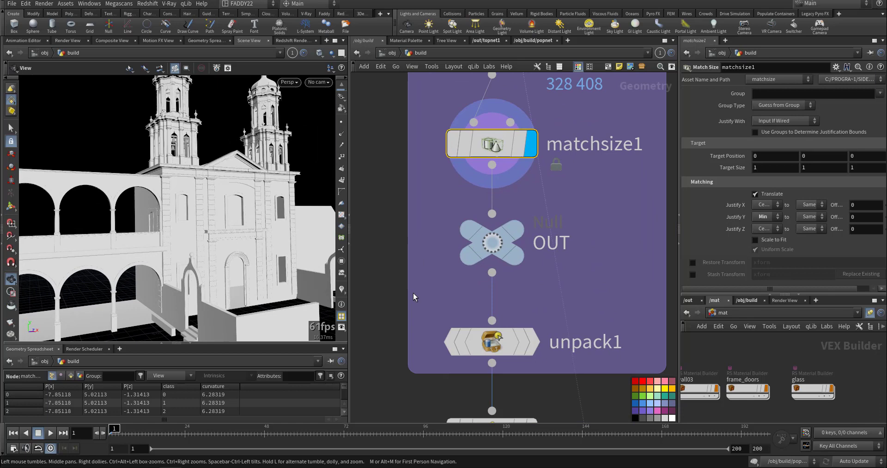
{"action": "middle_click_drag", "start_coordinate": [413, 292], "coordinate": [421, 239]}
{"action": "left_click", "coordinate": [541, 289]}
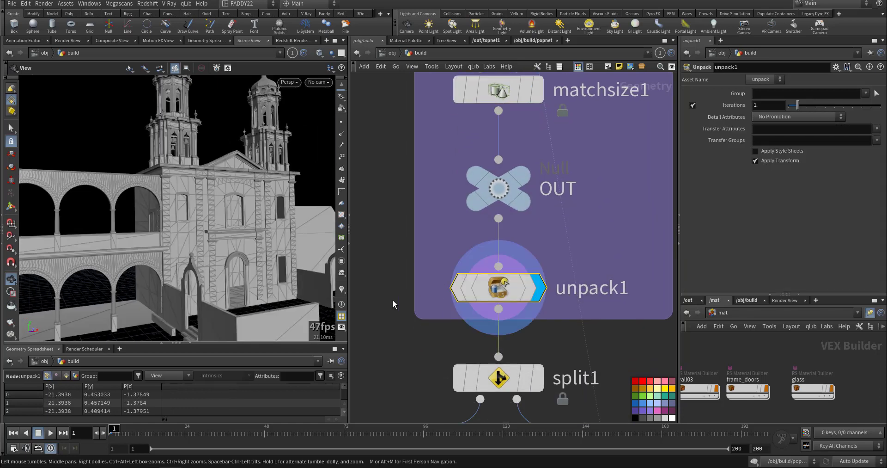
{"action": "left_click", "coordinate": [343, 290]}
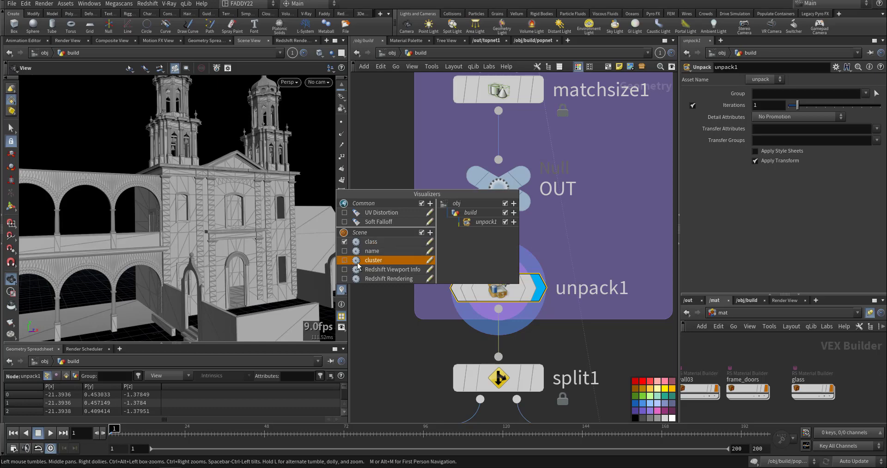
{"action": "left_click_drag", "start_coordinate": [330, 294], "coordinate": [249, 261]}
- Display the split1 node below unpack1 to examine the separated towers and the split settings
{"action": "middle_click_drag", "start_coordinate": [415, 331], "coordinate": [398, 257]}
{"action": "left_click", "coordinate": [529, 252]}
{"action": "left_click", "coordinate": [445, 300]}
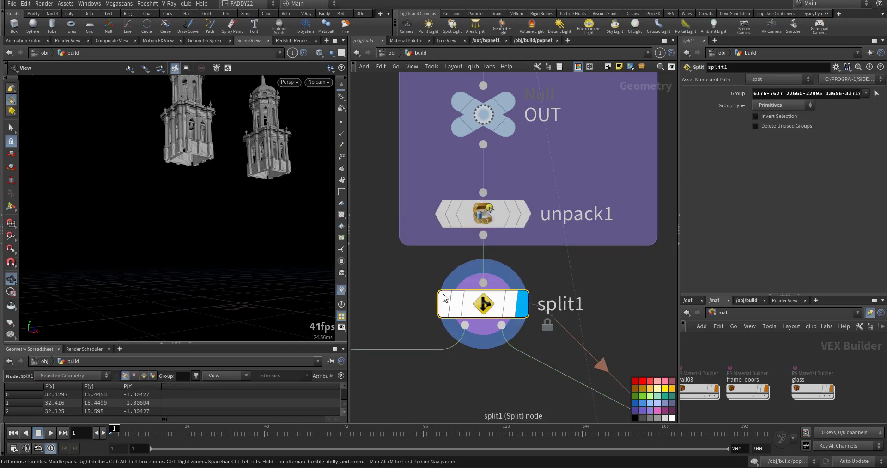
- Correct the misspelled word in the "Twoers Prepare" sticky note so it reads "Towers"
{"action": "left_click_drag", "start_coordinate": [252, 171], "coordinate": [248, 208]}
{"action": "middle_click_drag", "start_coordinate": [443, 378], "coordinate": [550, 322]}
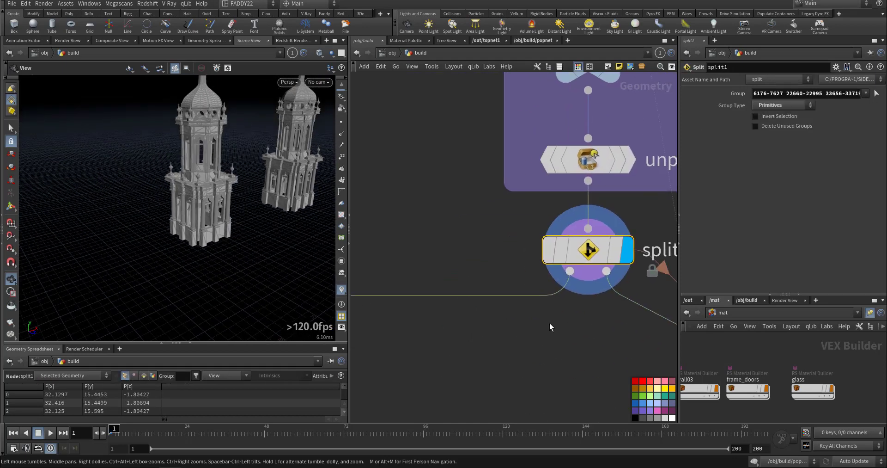
{"action": "scroll", "coordinate": [533, 343], "scroll_direction": "down", "scroll_amount": 6}
{"action": "middle_click_drag", "start_coordinate": [512, 358], "coordinate": [652, 281]}
{"action": "middle_click_drag", "start_coordinate": [446, 287], "coordinate": [578, 204]}
{"action": "scroll", "coordinate": [486, 366], "scroll_direction": "up", "scroll_amount": 3}
{"action": "left_click", "coordinate": [439, 249]}
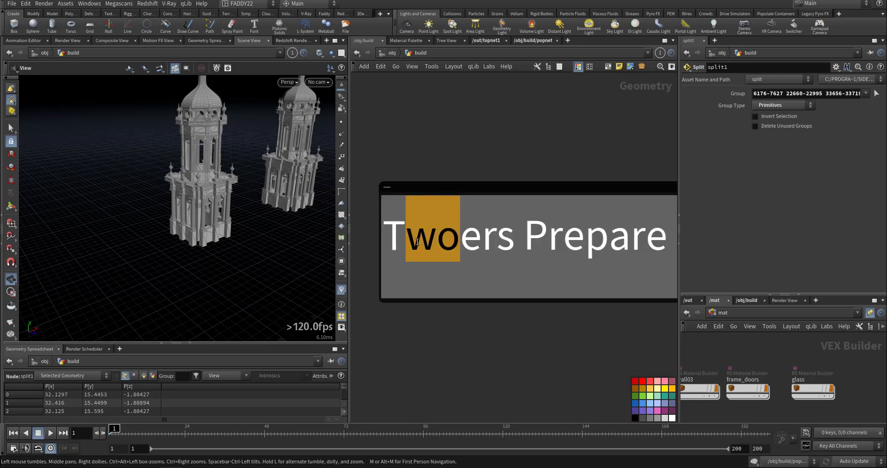
{"action": "type", "text": "o"}
{"action": "left_click", "coordinate": [542, 135]}
- Display the fuse1 node and compare its geometry info with that of null1 above it
{"action": "mouse_move", "coordinate": [566, 145]}
{"action": "middle_mouse_down"}
{"action": "mouse_move", "coordinate": [535, 148]}
{"action": "mouse_move", "coordinate": [442, 185]}
{"action": "middle_mouse_up"}
{"action": "middle_click_drag", "start_coordinate": [588, 168], "coordinate": [464, 195]}
{"action": "mouse_move", "coordinate": [560, 224]}
{"action": "middle_mouse_down"}
{"action": "mouse_move", "coordinate": [478, 248]}
{"action": "mouse_move", "coordinate": [489, 233]}
{"action": "middle_mouse_up"}
{"action": "scroll", "coordinate": [494, 229], "scroll_direction": "up", "scroll_amount": 2}
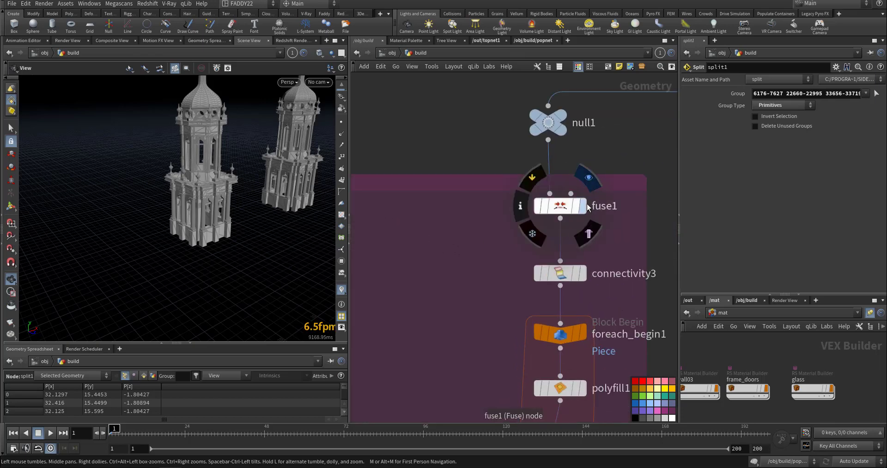
{"action": "left_click", "coordinate": [567, 208]}
{"action": "middle_click", "coordinate": [567, 208]}
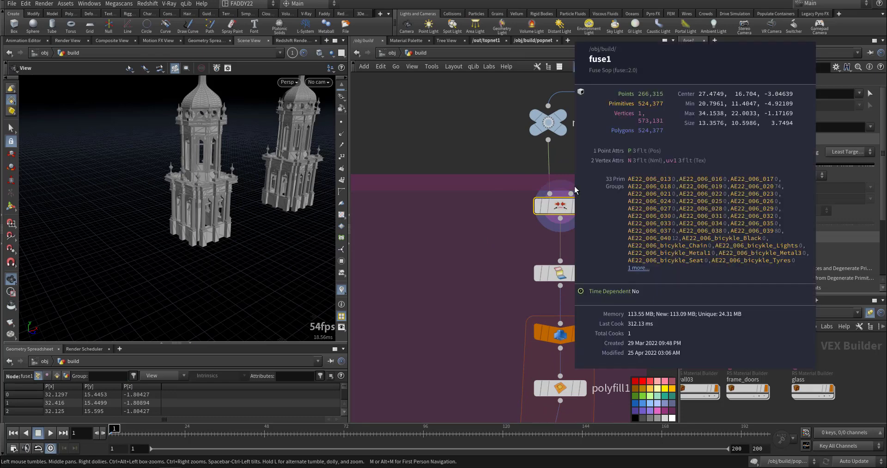
{"action": "middle_click", "coordinate": [551, 124]}
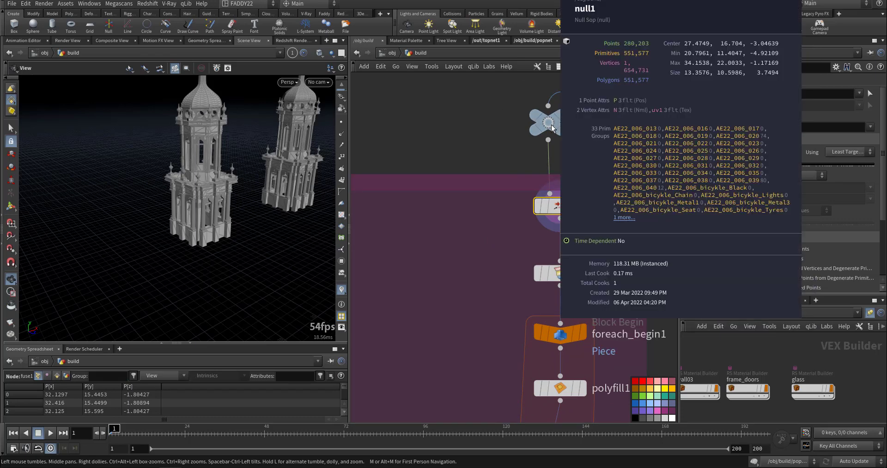
{"action": "middle_click_drag", "start_coordinate": [494, 261], "coordinate": [450, 215]}
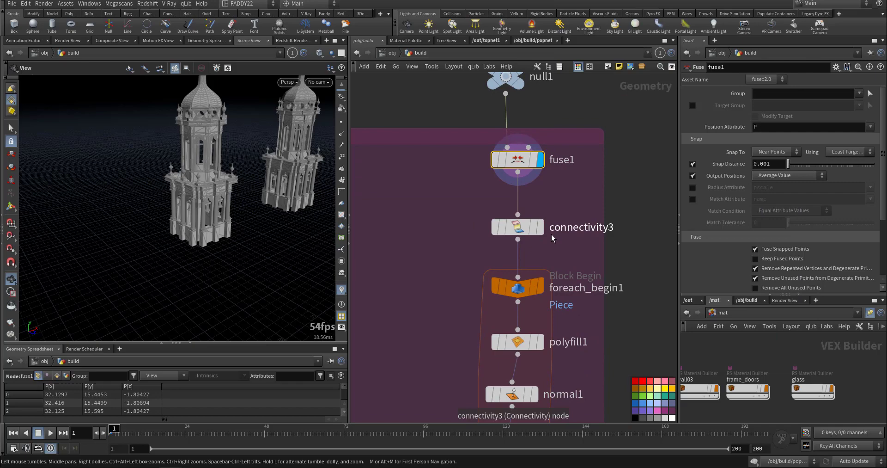
- Display the connectivity3 node and inspect the coloured connected pieces of the towers up close
{"action": "left_click", "coordinate": [542, 229]}
{"action": "left_click", "coordinate": [524, 233]}
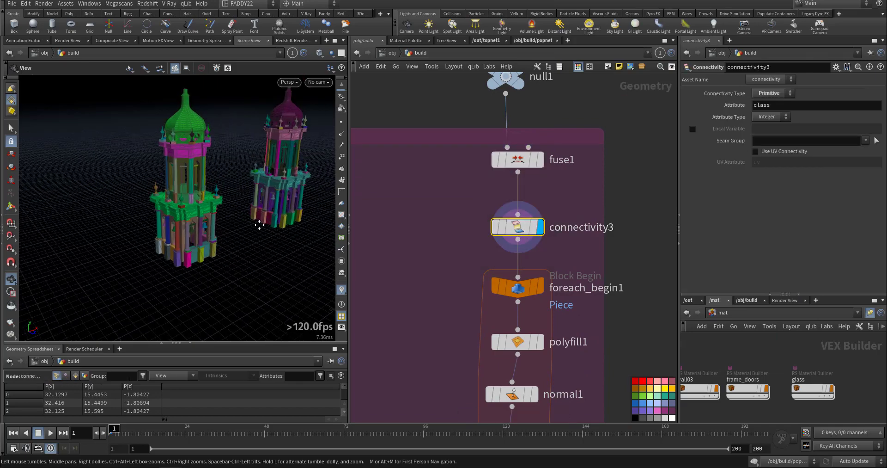
{"action": "left_click_drag", "start_coordinate": [215, 230], "coordinate": [352, 188]}
{"action": "scroll", "coordinate": [181, 226], "scroll_direction": "up", "scroll_amount": 10}
{"action": "right_click_drag", "start_coordinate": [352, 188], "coordinate": [446, 301]}
- Display polyfill1 inside the for-each loop, frame the single piece, and toggle the node's bypass on and off to compare the result
{"action": "middle_click_drag", "start_coordinate": [446, 300], "coordinate": [452, 195]}
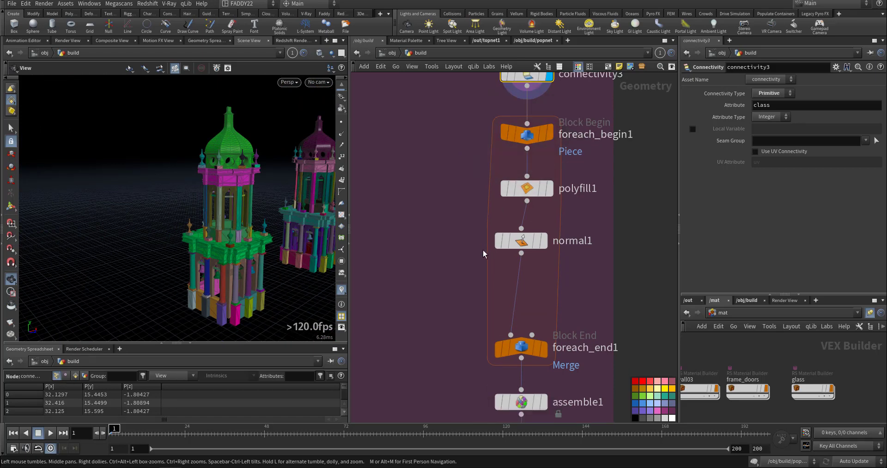
{"action": "left_click", "coordinate": [549, 194]}
{"action": "left_click", "coordinate": [530, 195]}
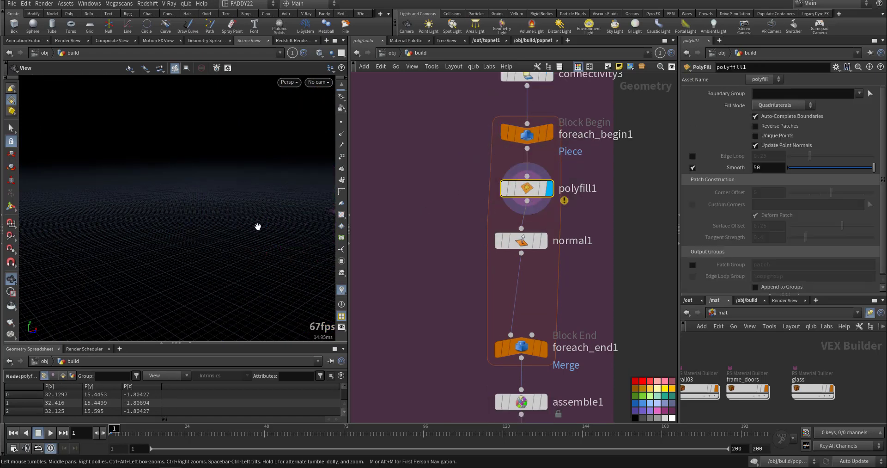
{"action": "key", "text": "g"}
{"action": "left_click_drag", "start_coordinate": [256, 223], "coordinate": [227, 240]}
{"action": "mouse_move", "coordinate": [525, 186]}
{"action": "left_click", "coordinate": [501, 162]}
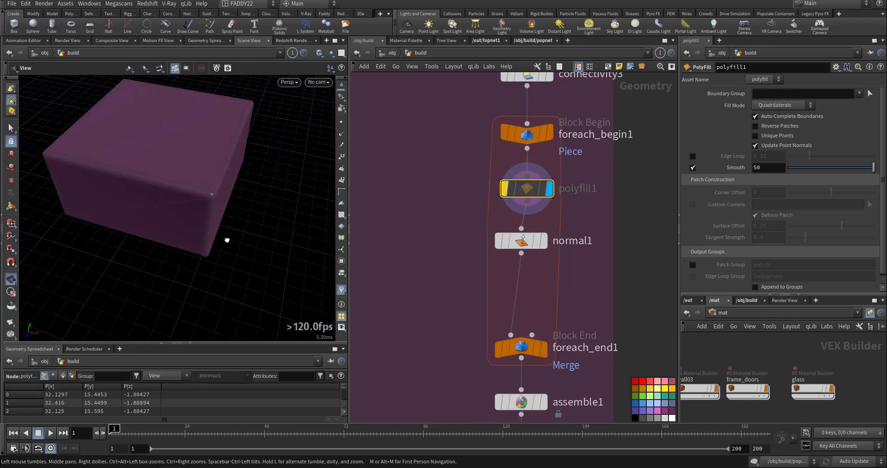
{"action": "mouse_move", "coordinate": [510, 179]}
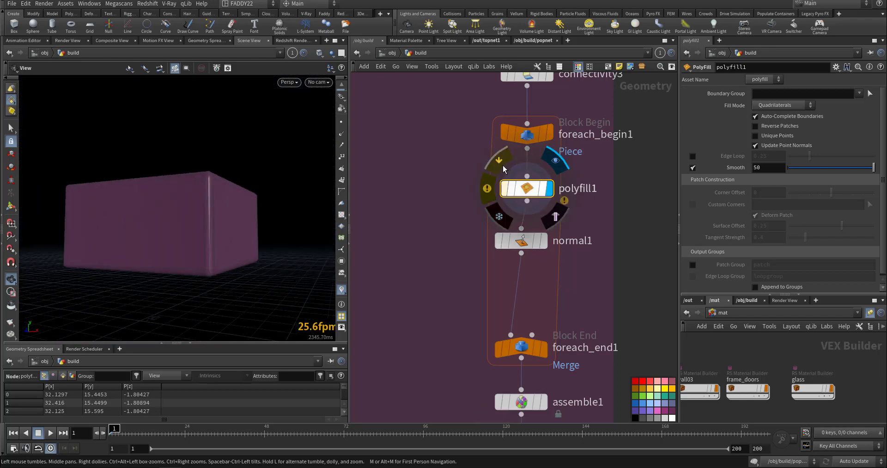
- Display normal1, then foreach_end1, and inspect the merged tower pieces up close and from below
{"action": "left_click", "coordinate": [531, 246]}
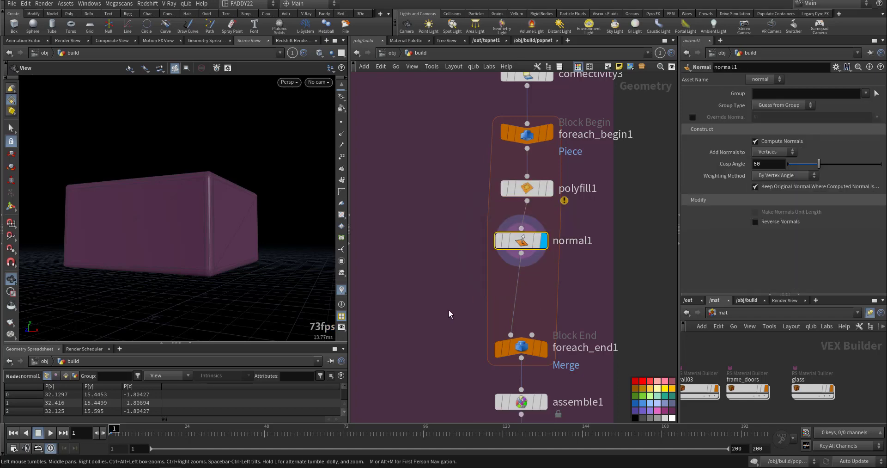
{"action": "middle_click_drag", "start_coordinate": [449, 313], "coordinate": [434, 211]}
{"action": "mouse_move", "coordinate": [515, 254]}
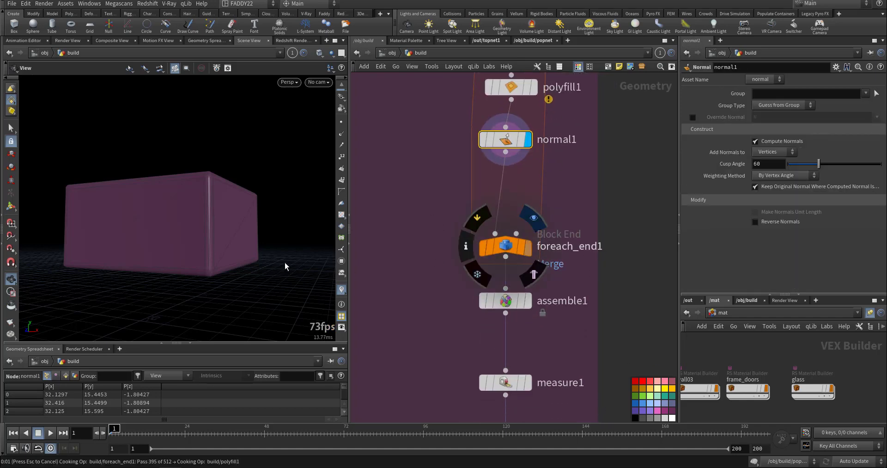
{"action": "middle_click_drag", "start_coordinate": [285, 265], "coordinate": [259, 121]}
{"action": "right_click_drag", "start_coordinate": [258, 120], "coordinate": [161, 252]}
{"action": "middle_click_drag", "start_coordinate": [161, 251], "coordinate": [230, 257]}
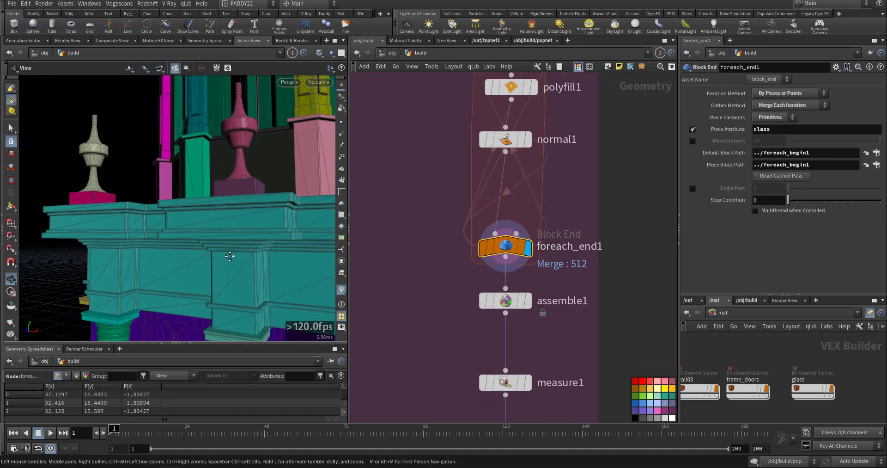
{"action": "left_click_drag", "start_coordinate": [229, 256], "coordinate": [132, 97]}
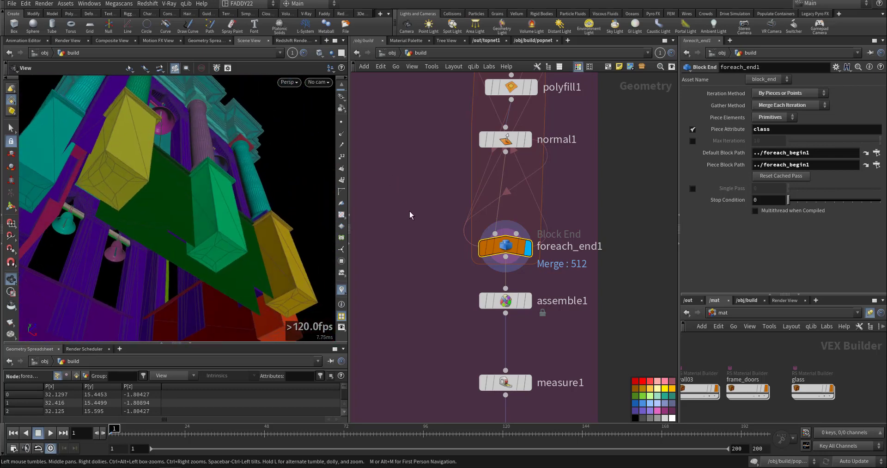
- Display assemble1 and measure1 in turn, reviewing the output prefix and the piece attribute used for the area measurement
{"action": "middle_click_drag", "start_coordinate": [410, 215], "coordinate": [431, 169]}
{"action": "left_click", "coordinate": [528, 253]}
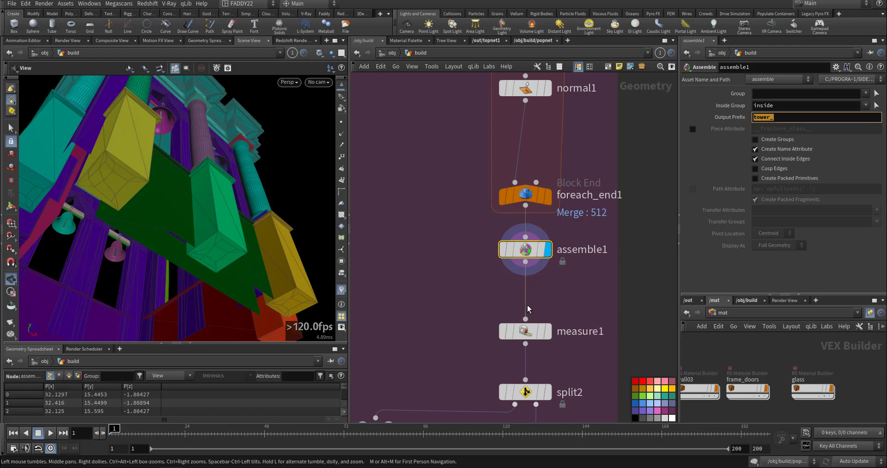
{"action": "middle_click_drag", "start_coordinate": [445, 310], "coordinate": [437, 247]}
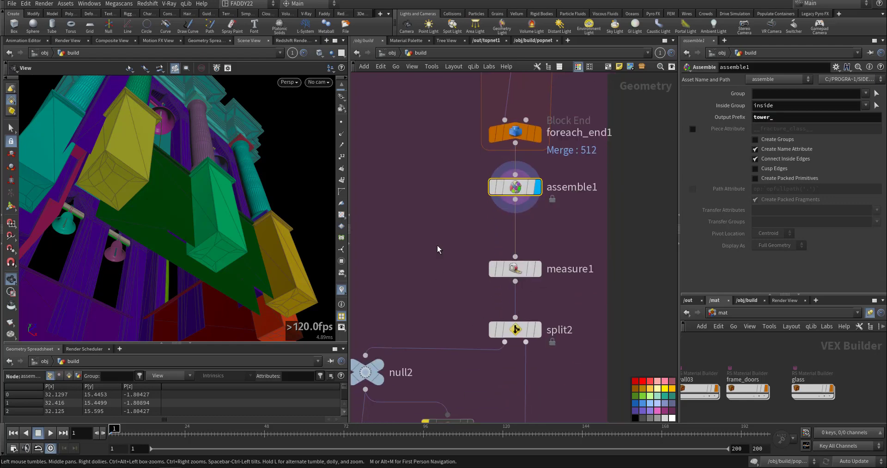
{"action": "left_click", "coordinate": [523, 275]}
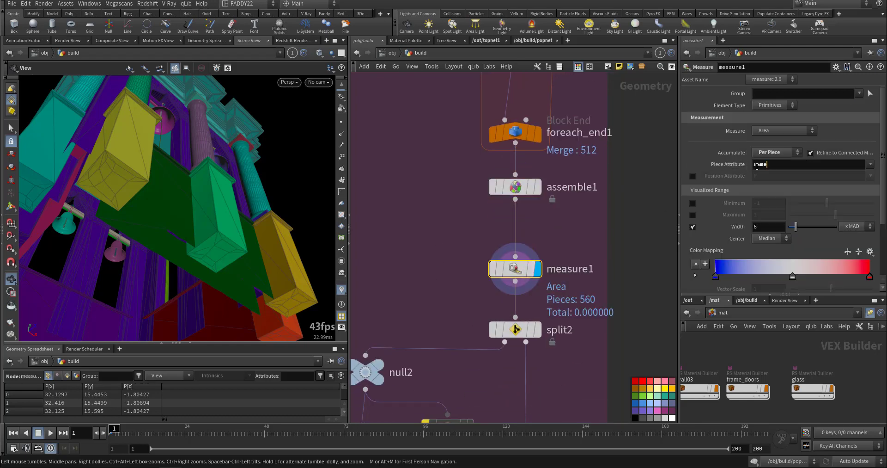
{"action": "left_click_drag", "start_coordinate": [769, 165], "coordinate": [738, 167]}
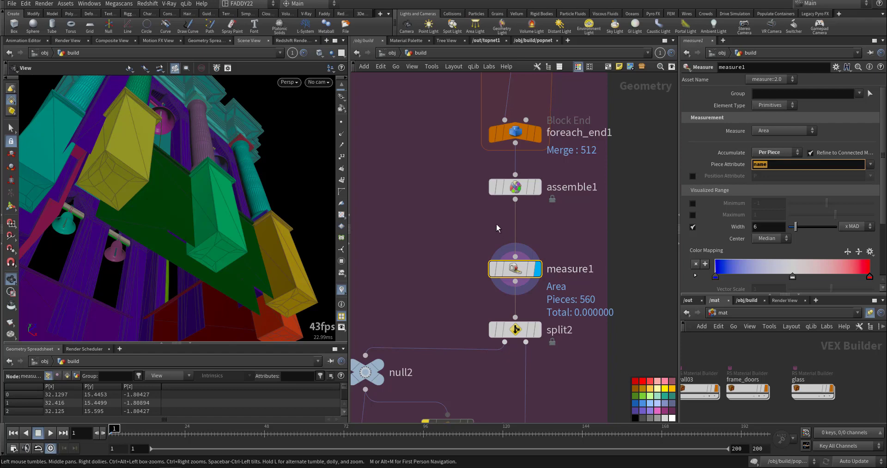
- Visualize the name primitive attribute from assemble1's node info and inspect the recoloured tower columns
{"action": "left_click", "coordinate": [522, 189]}
{"action": "left_click", "coordinate": [476, 187]}
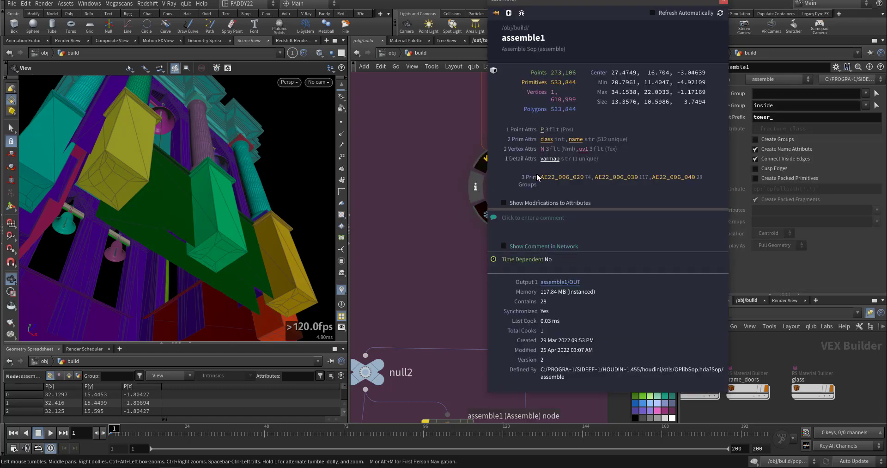
{"action": "left_click", "coordinate": [577, 140]}
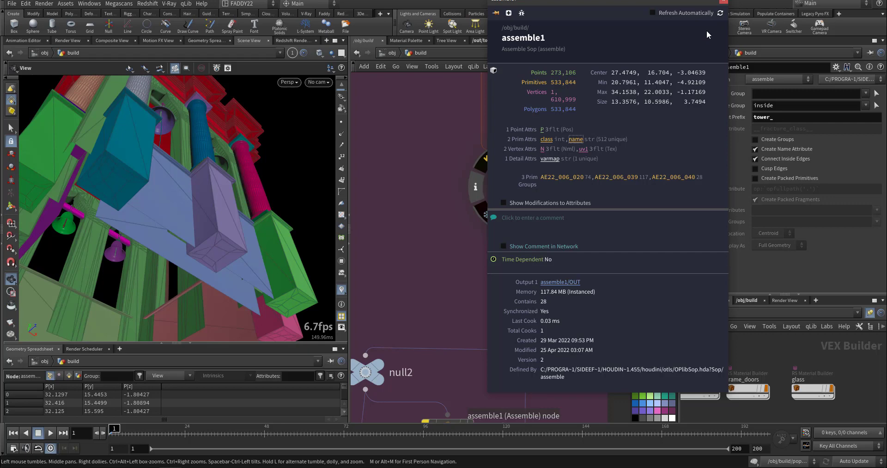
{"action": "left_click", "coordinate": [724, 3]}
{"action": "left_click_drag", "start_coordinate": [202, 186], "coordinate": [197, 254]}
{"action": "right_click_drag", "start_coordinate": [197, 254], "coordinate": [186, 170]}
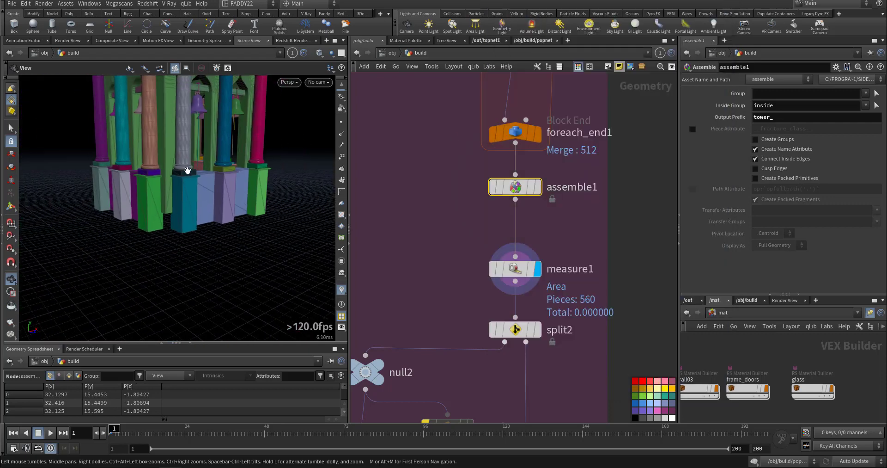
{"action": "middle_click_drag", "start_coordinate": [186, 170], "coordinate": [184, 236]}
- Display split2 and examine its area-based group expression and the tower pieces it keeps
{"action": "middle_click_drag", "start_coordinate": [397, 290], "coordinate": [485, 155]}
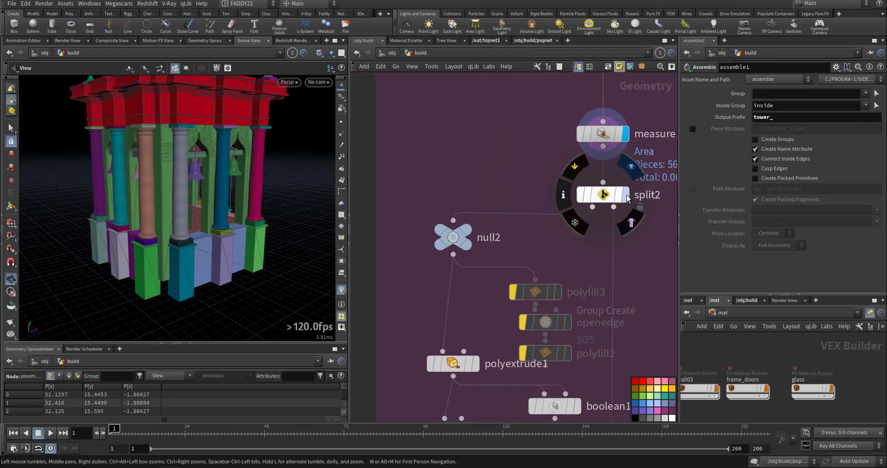
{"action": "left_click", "coordinate": [627, 196]}
{"action": "left_click", "coordinate": [603, 194]}
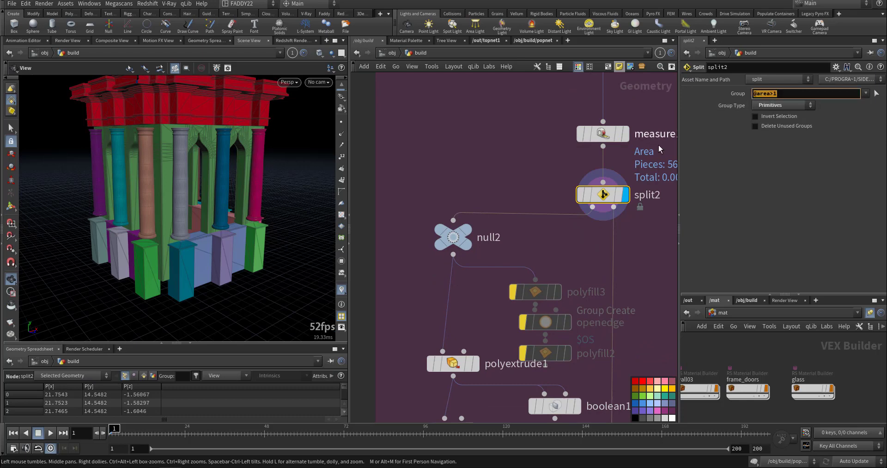
{"action": "left_click_drag", "start_coordinate": [227, 211], "coordinate": [236, 265]}
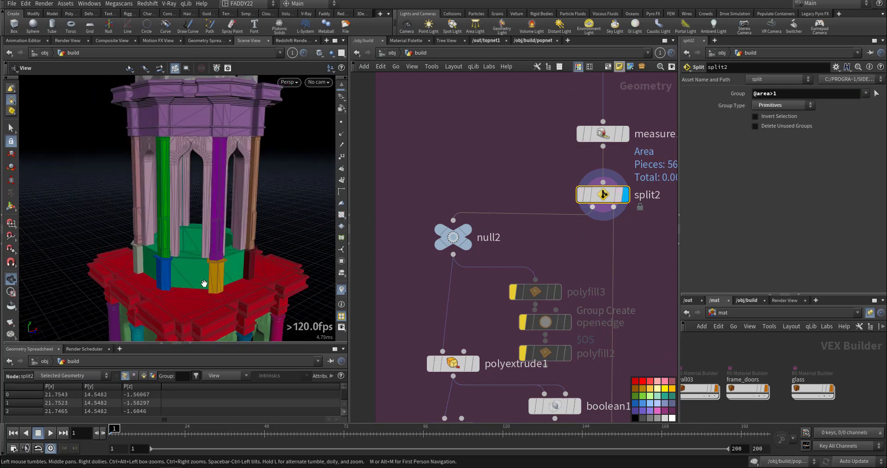
{"action": "mouse_move", "coordinate": [556, 296]}
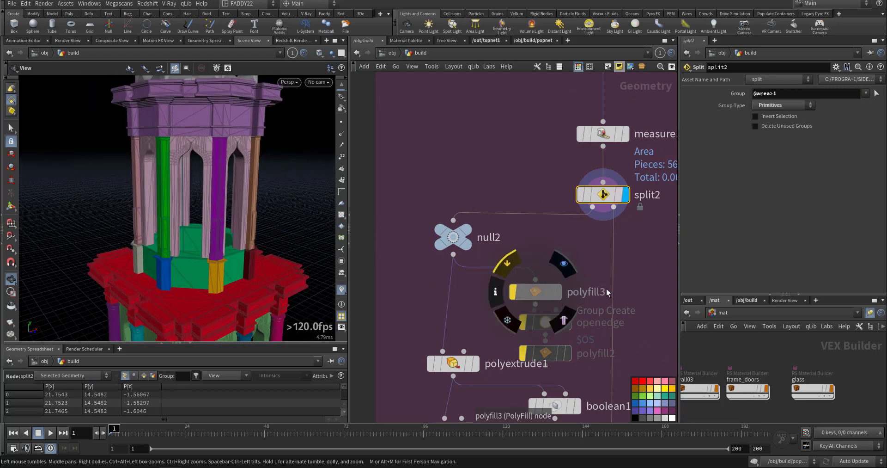
- Display polyextrude1 below null2 and inspect the thickened tower pieces from the side and underneath
{"action": "middle_click_drag", "start_coordinate": [470, 349], "coordinate": [480, 251]}
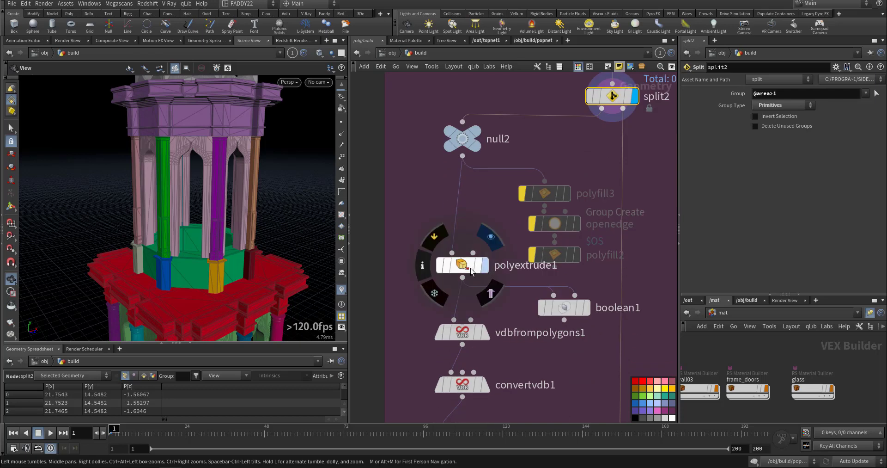
{"action": "left_click", "coordinate": [485, 266]}
{"action": "middle_click_drag", "start_coordinate": [264, 309], "coordinate": [240, 152]}
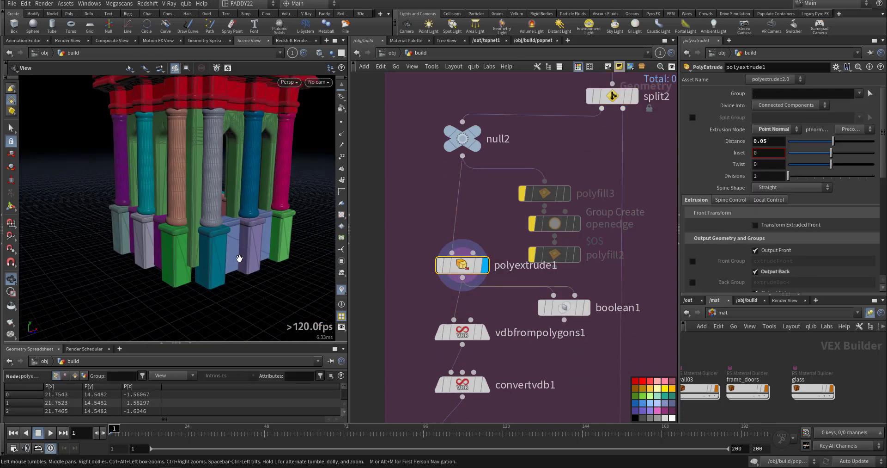
{"action": "left_click_drag", "start_coordinate": [239, 258], "coordinate": [215, 228]}
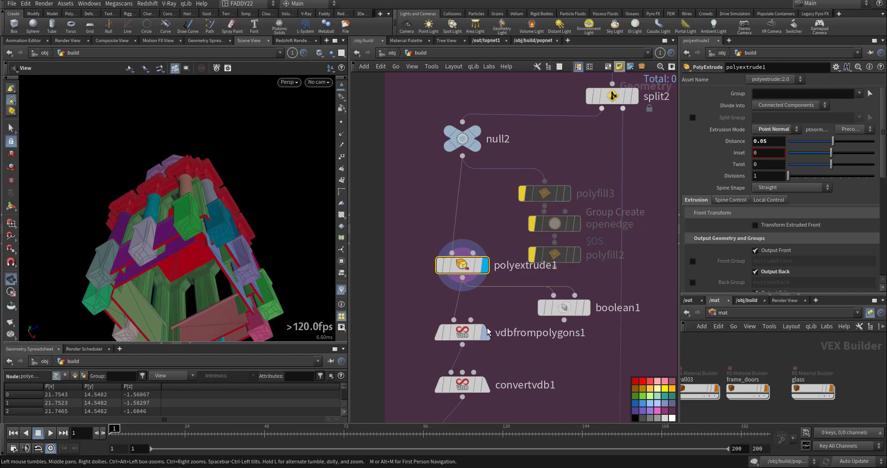
- Display vdbfrompolygons1 and convertvdb1 in turn, examining the tower's VDB surface and its conversion back to polygons
{"action": "left_click", "coordinate": [455, 332]}
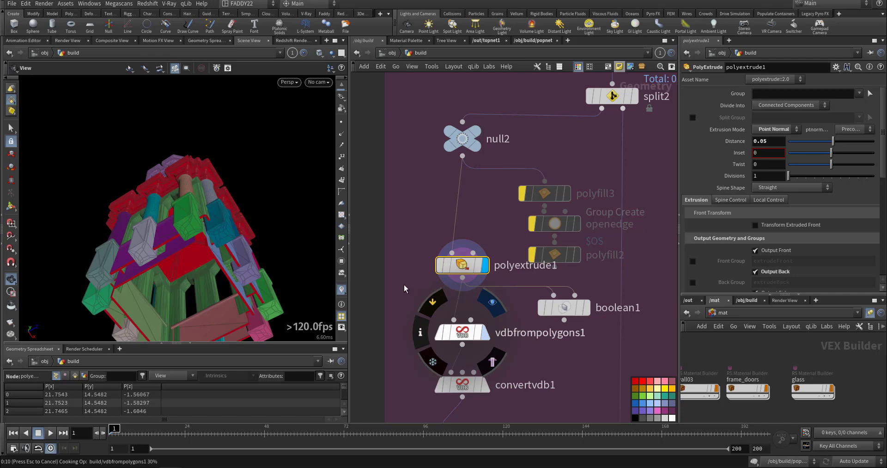
{"action": "key", "text": "Down"}
{"action": "middle_click_drag", "start_coordinate": [404, 284], "coordinate": [421, 212]}
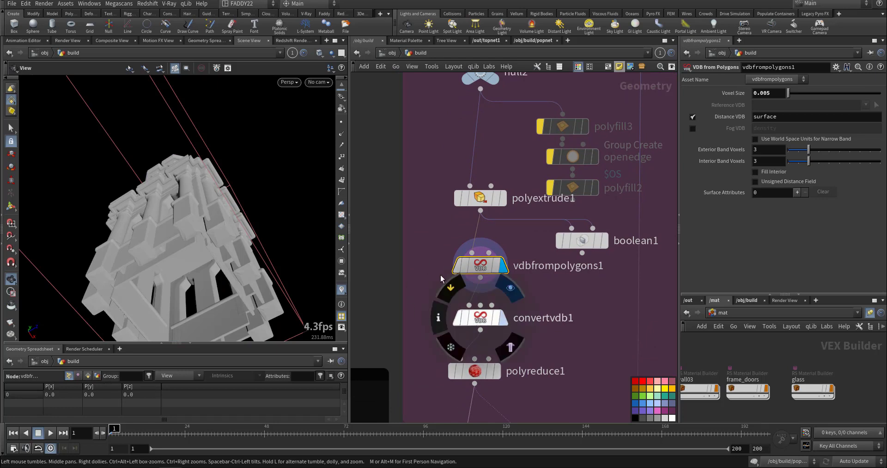
{"action": "key", "text": "Down"}
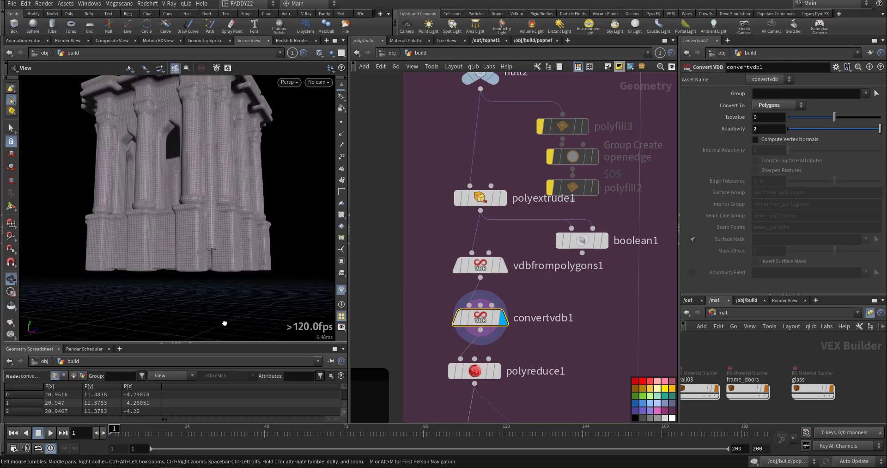
{"action": "left_click_drag", "start_coordinate": [225, 323], "coordinate": [259, 331]}
- Display polyreduce1 below convertvdb1 and inspect the simplified tower mesh
{"action": "middle_click_drag", "start_coordinate": [434, 365], "coordinate": [433, 289]}
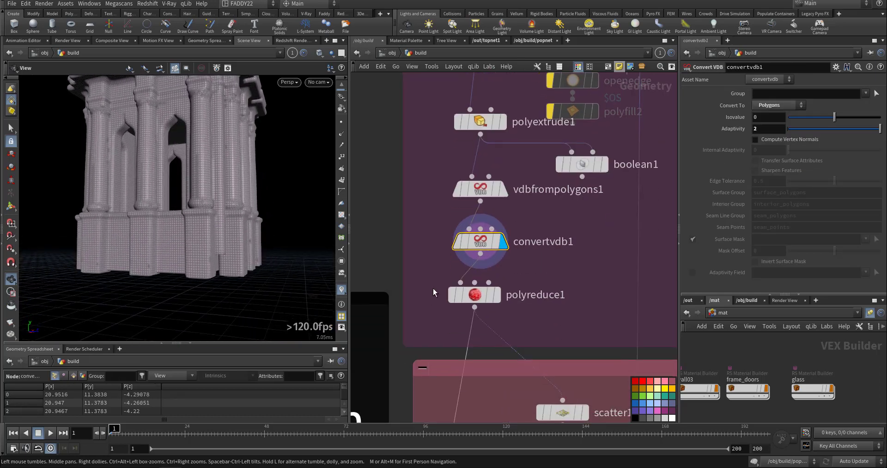
{"action": "left_click", "coordinate": [498, 297]}
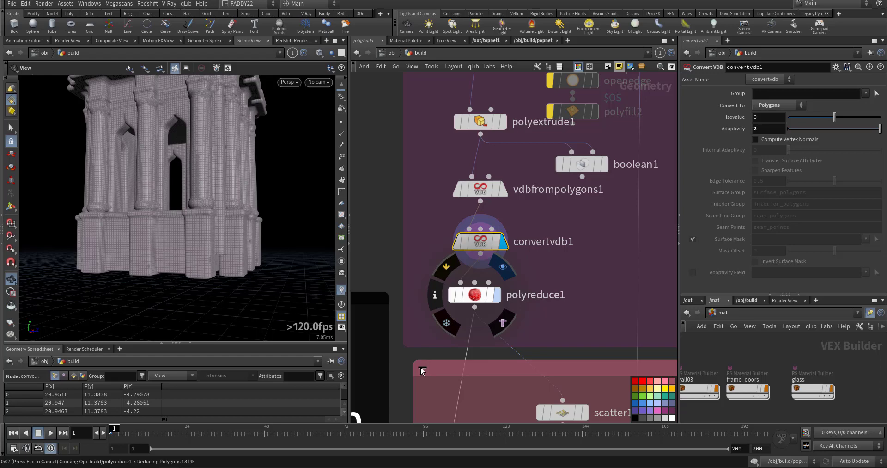
{"action": "left_click_drag", "start_coordinate": [293, 238], "coordinate": [259, 226]}
{"action": "middle_click_drag", "start_coordinate": [260, 226], "coordinate": [266, 304]}
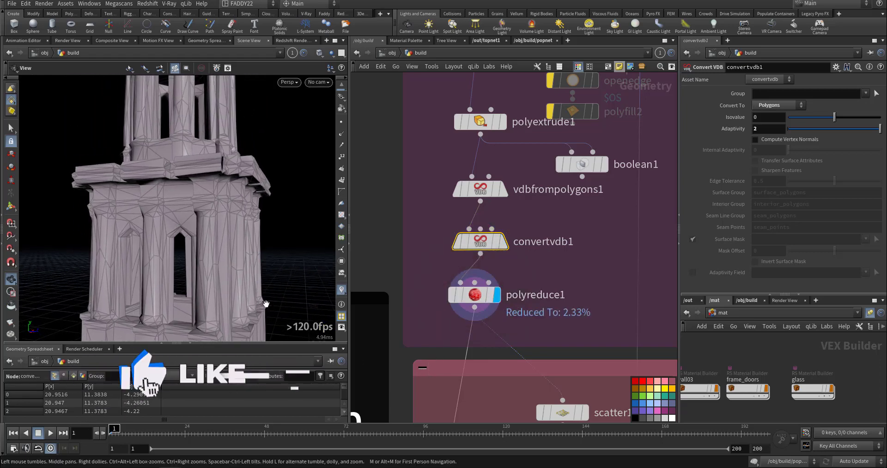
- Correct the misspelled word in the sticky note beside the fracture network so it reads "Towers RBD Fracture Simulation"
{"action": "left_click_drag", "start_coordinate": [245, 198], "coordinate": [194, 289]}
{"action": "scroll", "coordinate": [570, 286], "scroll_direction": "down", "scroll_amount": 3}
{"action": "middle_click_drag", "start_coordinate": [569, 289], "coordinate": [604, 208]}
{"action": "scroll", "coordinate": [511, 322], "scroll_direction": "down", "scroll_amount": 5}
{"action": "middle_click_drag", "start_coordinate": [489, 300], "coordinate": [569, 321]}
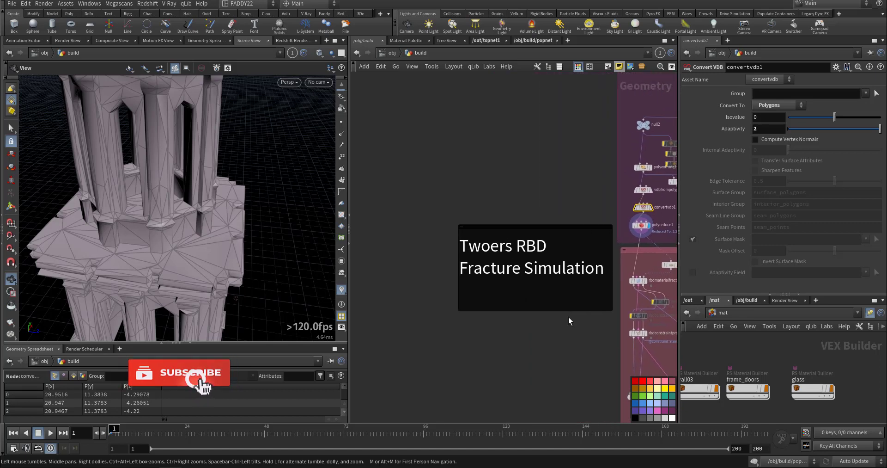
{"action": "scroll", "coordinate": [545, 327], "scroll_direction": "up", "scroll_amount": 3}
{"action": "left_click", "coordinate": [449, 191]}
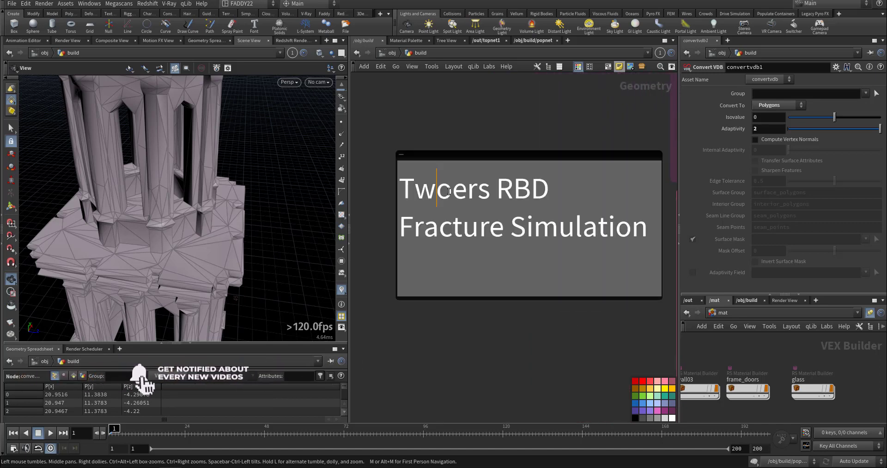
{"action": "left_click_drag", "start_coordinate": [448, 190], "coordinate": [425, 191]}
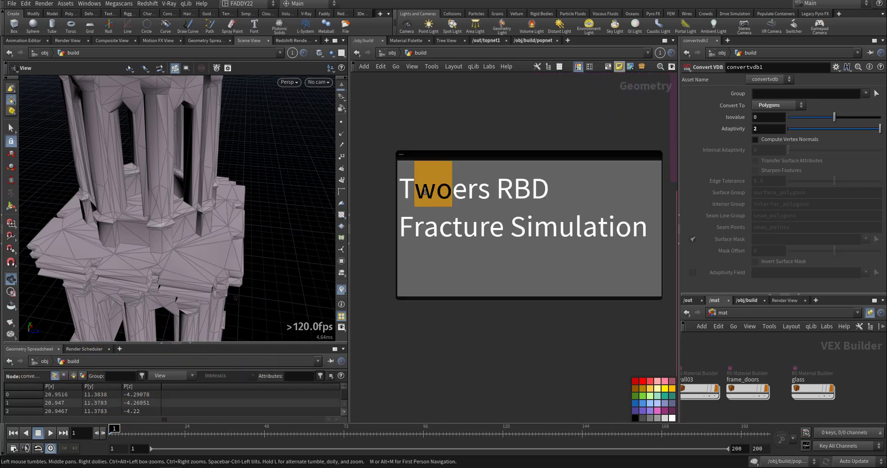
{"action": "type", "text": "ow"}
{"action": "left_click", "coordinate": [534, 321]}
- Display scatter1 above rbdmaterialfracture1 and inspect the scattered fracture points and the Density Scale setting
{"action": "middle_click_drag", "start_coordinate": [565, 352], "coordinate": [356, 312]}
{"action": "scroll", "coordinate": [479, 281], "scroll_direction": "up", "scroll_amount": 3}
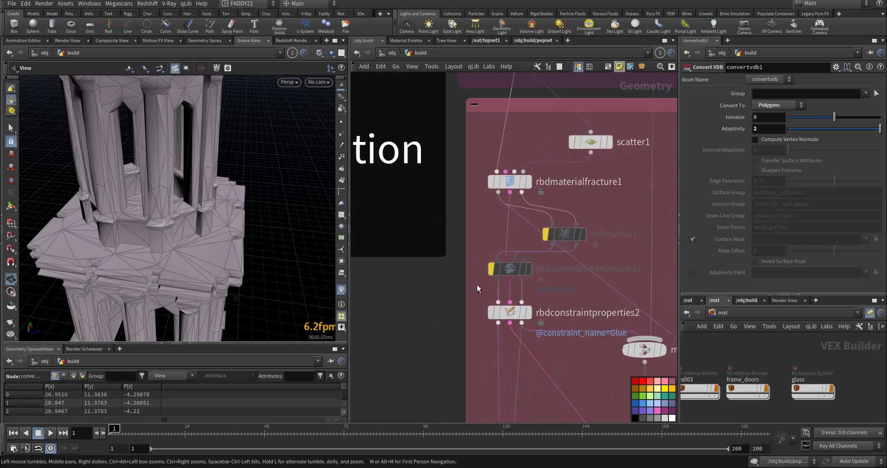
{"action": "left_click", "coordinate": [611, 147]}
{"action": "left_click", "coordinate": [591, 143]}
{"action": "left_click_drag", "start_coordinate": [211, 240], "coordinate": [168, 227]}
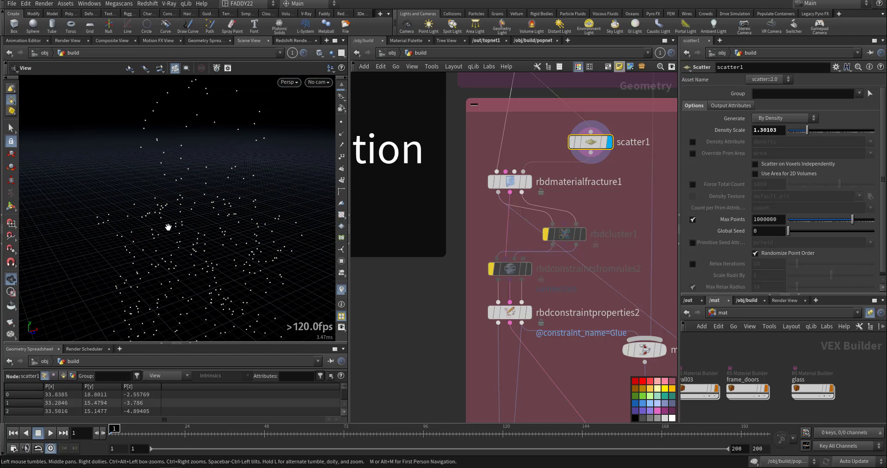
{"action": "left_click", "coordinate": [768, 130]}
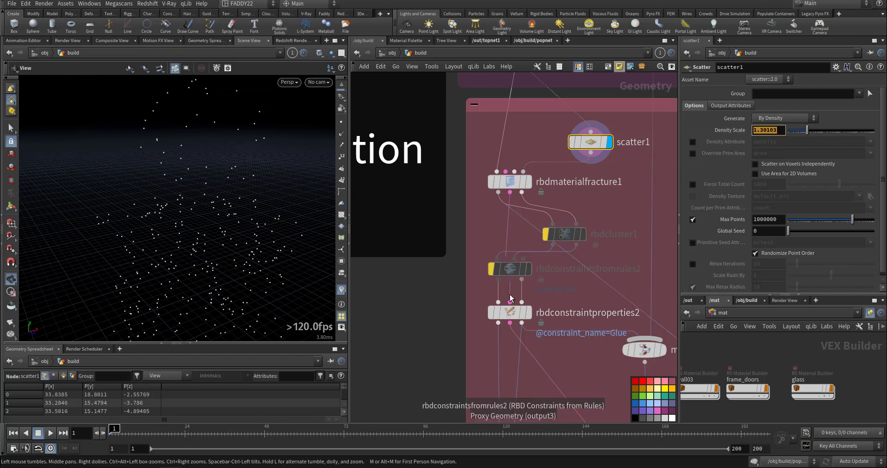
- Display rbdconstraintproperties2 and merge4 in turn, inspecting the tower's glue constraints and the fractured pieces merged with split2
{"action": "middle_click_drag", "start_coordinate": [511, 299], "coordinate": [522, 235]}
{"action": "mouse_move", "coordinate": [523, 253]}
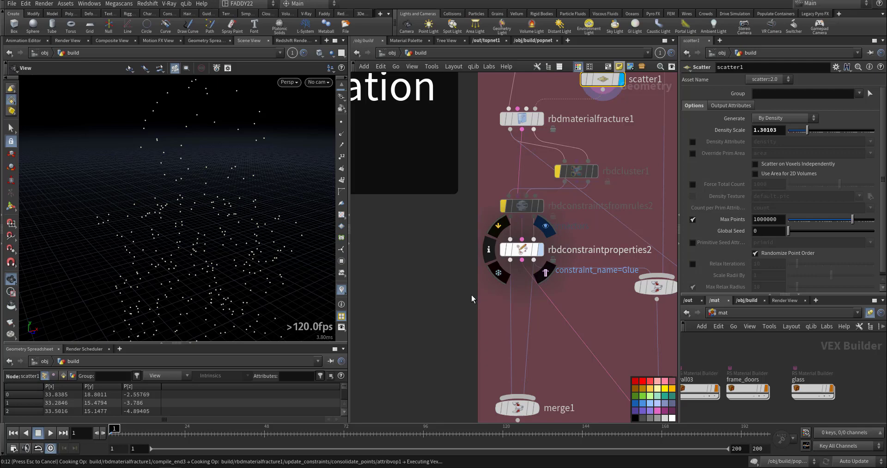
{"action": "left_click", "coordinate": [539, 249]}
{"action": "mouse_move", "coordinate": [253, 254]}
{"action": "left_mouse_down"}
{"action": "mouse_move", "coordinate": [231, 240]}
{"action": "mouse_move", "coordinate": [244, 249]}
{"action": "left_mouse_up"}
{"action": "middle_click_drag", "start_coordinate": [457, 374], "coordinate": [410, 244]}
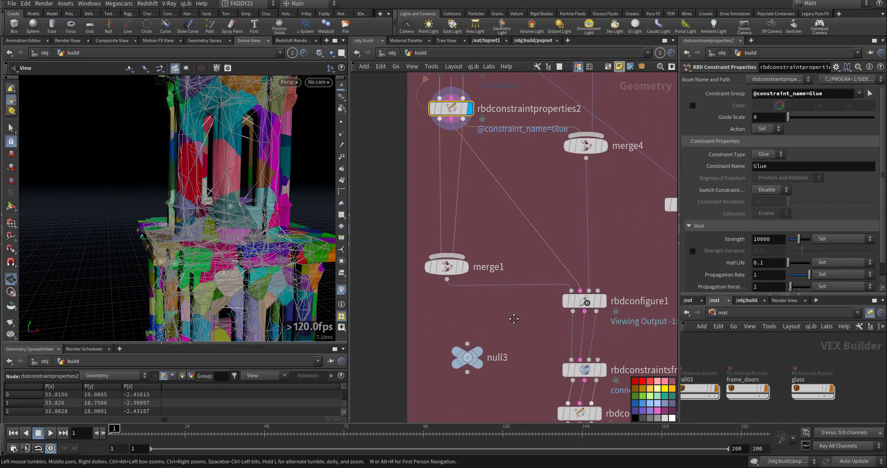
{"action": "left_click", "coordinate": [592, 162]}
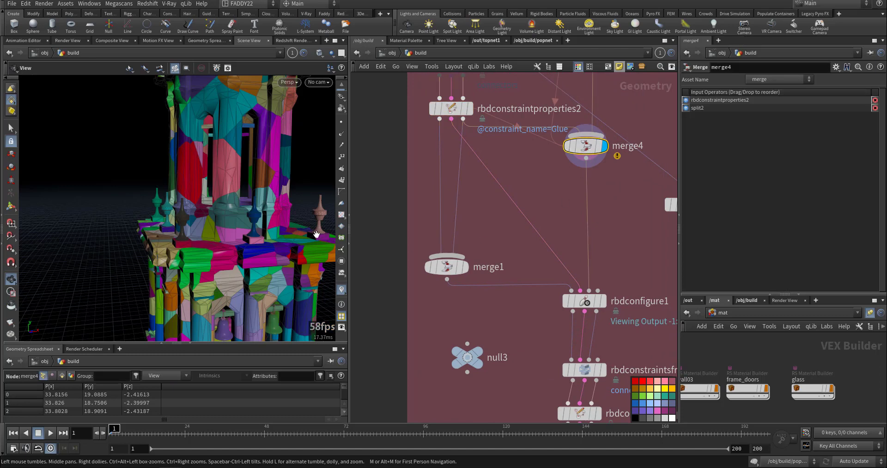
- Display rbdconfigure1 below merge4 and inspect the whole tower in its active-state visualization
{"action": "middle_click_drag", "start_coordinate": [529, 306], "coordinate": [505, 268]}
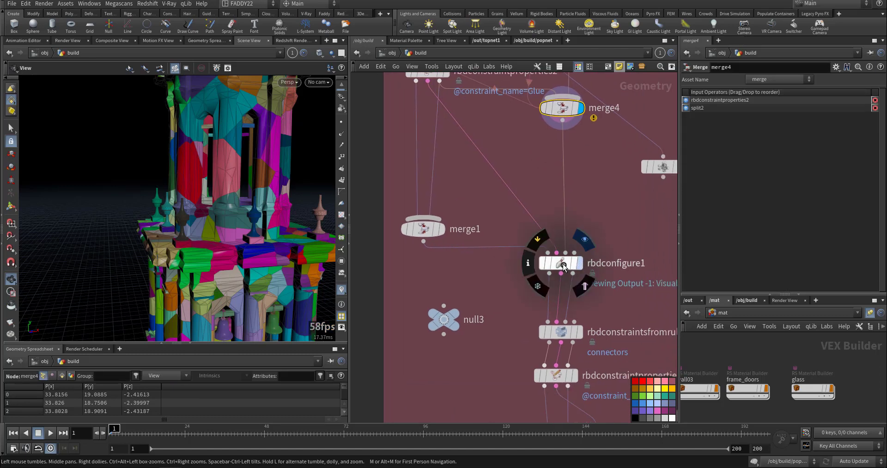
{"action": "left_click", "coordinate": [562, 264]}
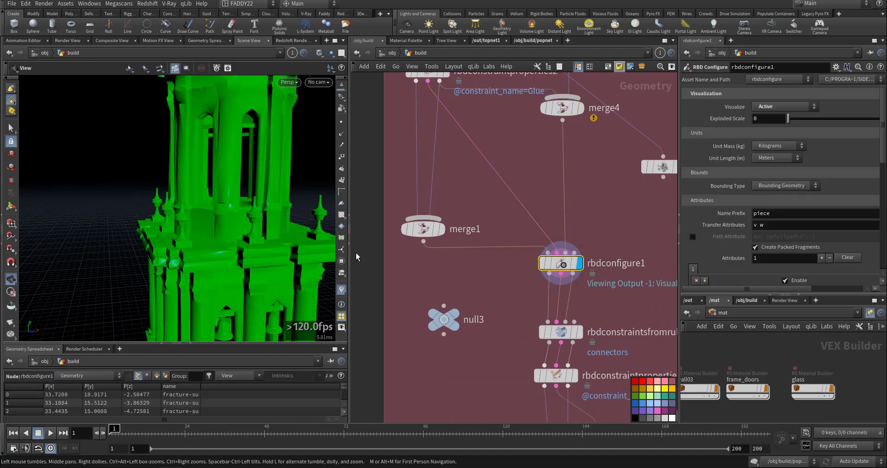
{"action": "right_click_drag", "start_coordinate": [216, 268], "coordinate": [217, 159]}
{"action": "left_click_drag", "start_coordinate": [227, 275], "coordinate": [238, 254]}
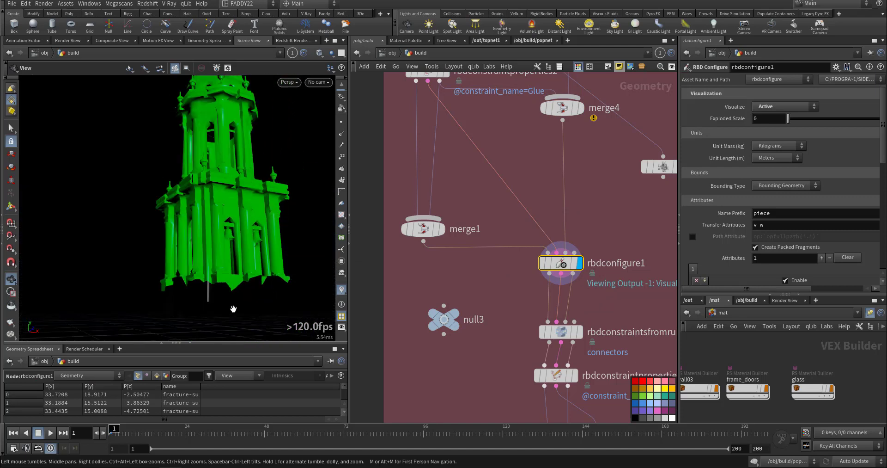
- Examine rbdconfigure1's Visualize options and the piece group with its Active value in the attribute settings
{"action": "left_click", "coordinate": [770, 108]}
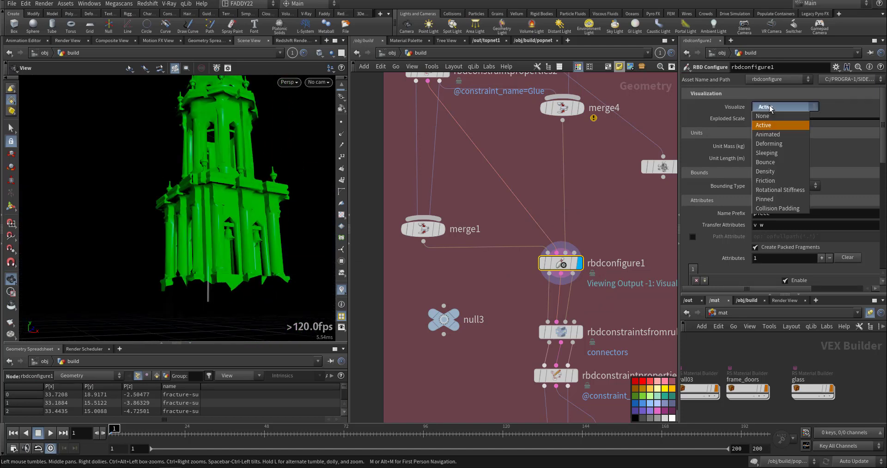
{"action": "left_click", "coordinate": [770, 107]}
{"action": "scroll", "coordinate": [738, 249], "scroll_direction": "down", "scroll_amount": 5}
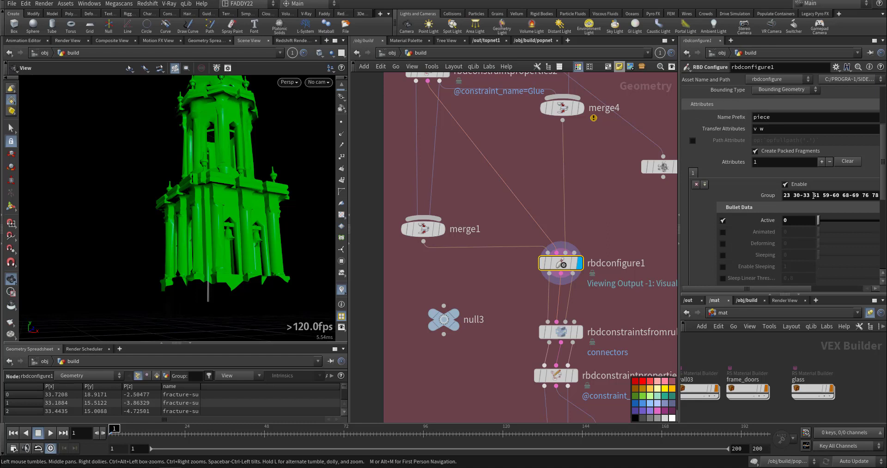
{"action": "left_click_drag", "start_coordinate": [680, 205], "coordinate": [606, 205]}
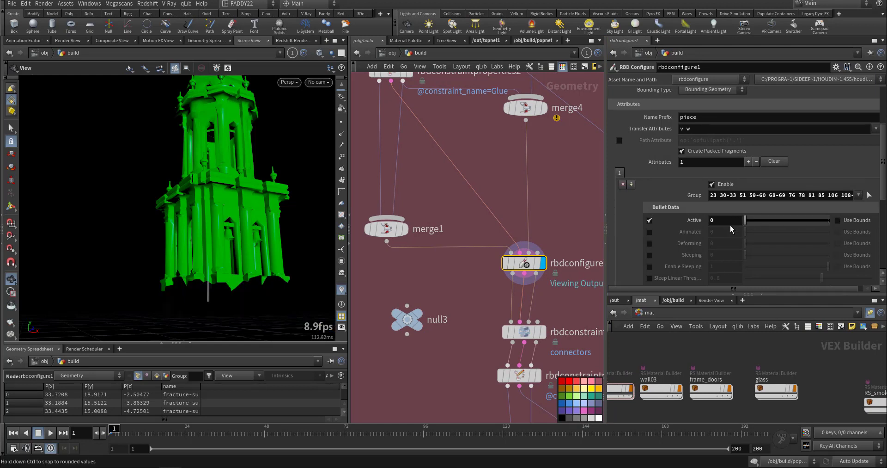
{"action": "left_click_drag", "start_coordinate": [604, 208], "coordinate": [713, 202]}
- Display rbdconstraintsfromrules1, wire its constraint geometry output into null3, and display null3 to view the constraint network
{"action": "middle_click_drag", "start_coordinate": [656, 214], "coordinate": [612, 130]}
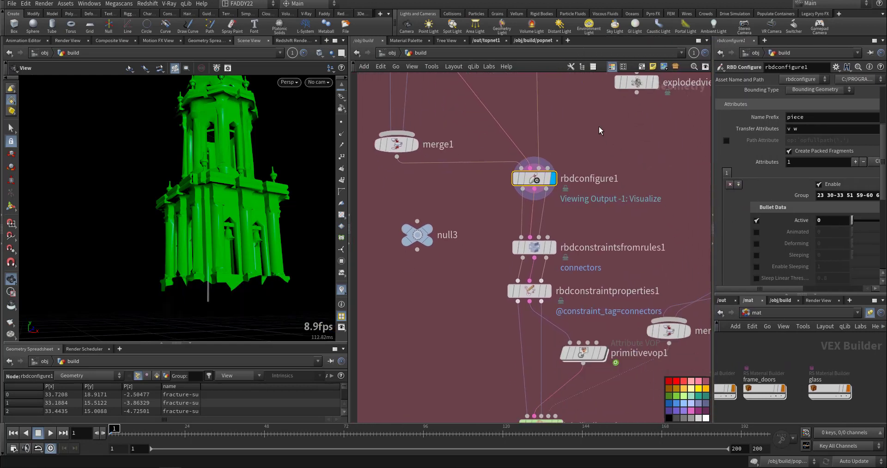
{"action": "left_click", "coordinate": [553, 249]}
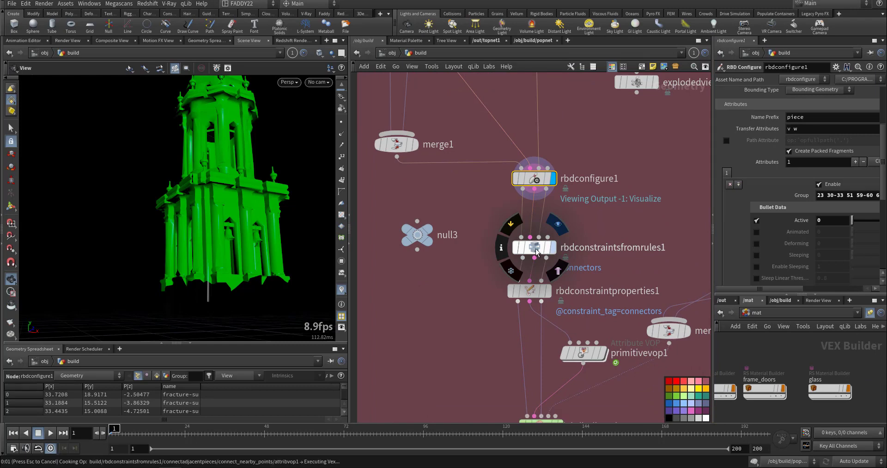
{"action": "left_click_drag", "start_coordinate": [413, 234], "coordinate": [413, 297]}
{"action": "left_click", "coordinate": [534, 259]}
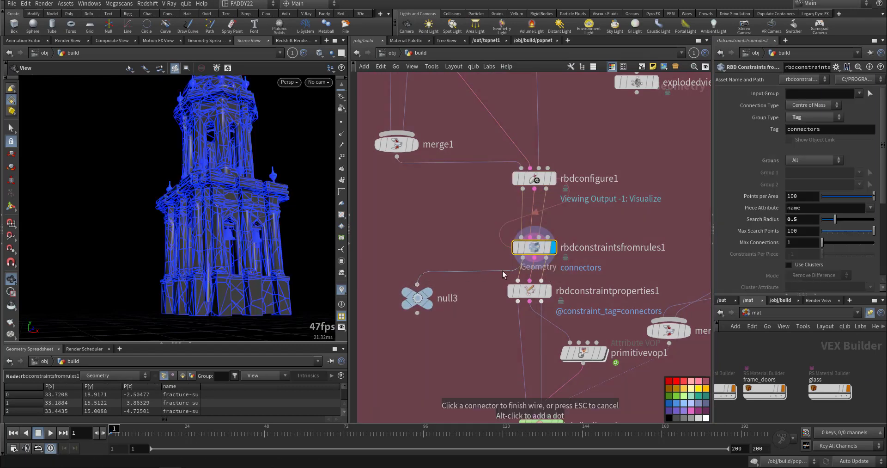
{"action": "left_click", "coordinate": [418, 284]}
{"action": "left_click", "coordinate": [428, 293]}
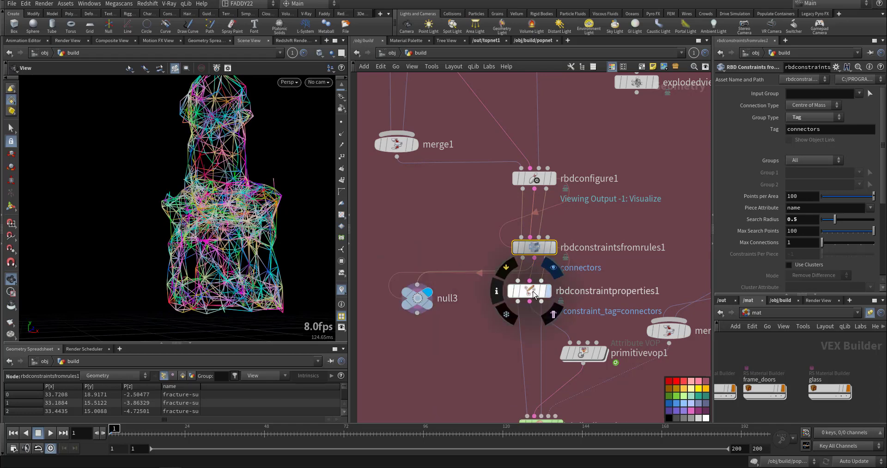
- Display rbdconstraintproperties1 and examine its glue strength settings alongside the connector rules of rbdconstraintsfromrules1
{"action": "left_click", "coordinate": [549, 290]}
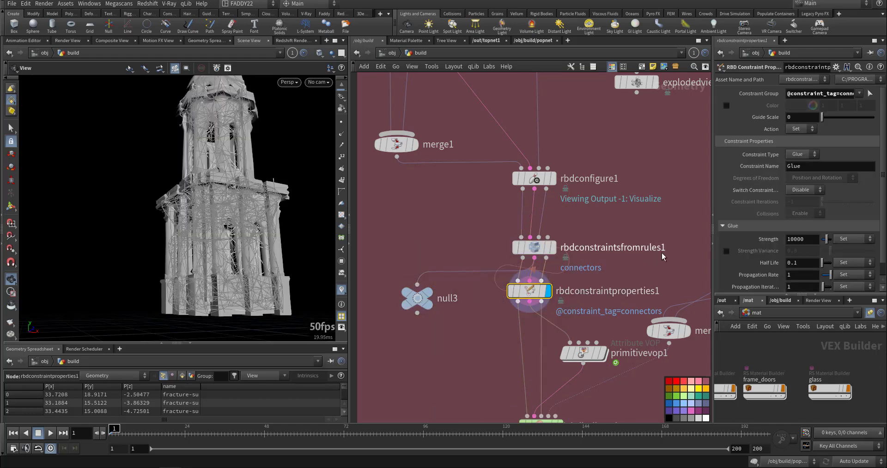
{"action": "left_click", "coordinate": [536, 245]}
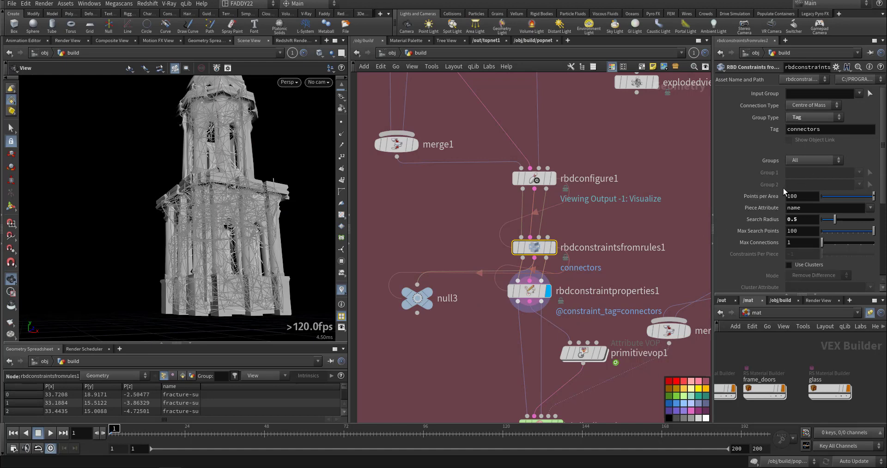
{"action": "left_click_drag", "start_coordinate": [480, 322], "coordinate": [559, 296]}
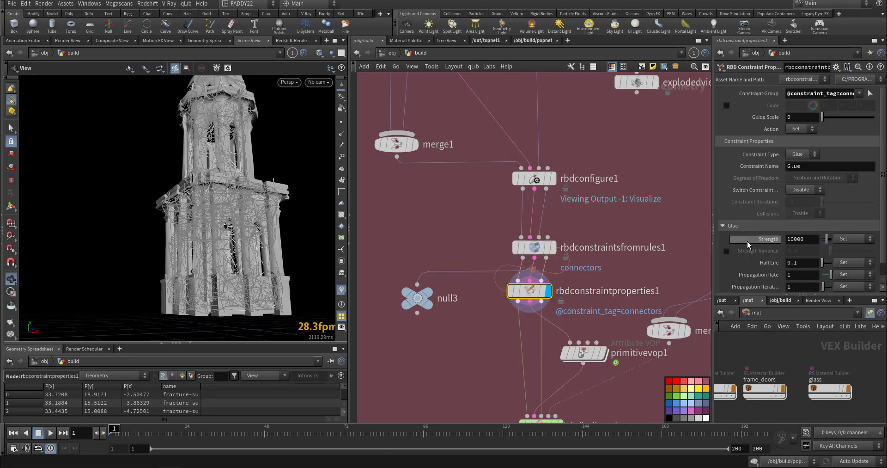
{"action": "scroll", "coordinate": [802, 221], "scroll_direction": "down", "scroll_amount": 1}
- Enter primitivevop1, look over its VOP network up to the bind2 strength export, and return to the build network
{"action": "middle_click_drag", "start_coordinate": [615, 384], "coordinate": [585, 288]}
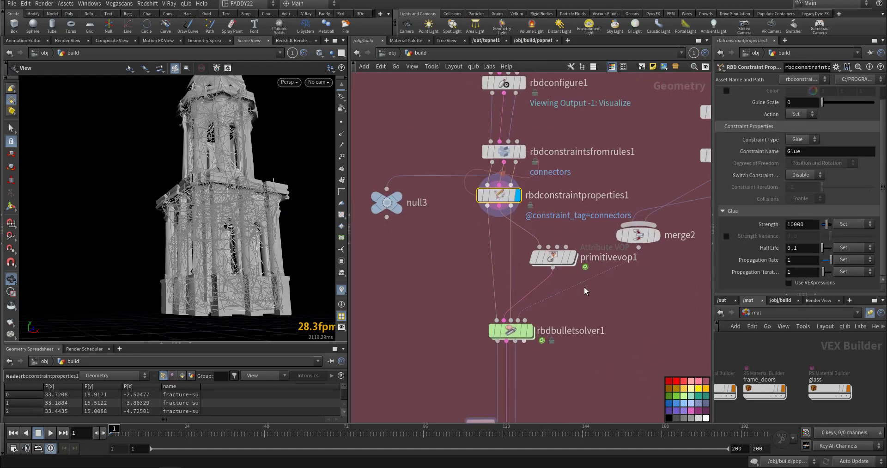
{"action": "left_click", "coordinate": [557, 261]}
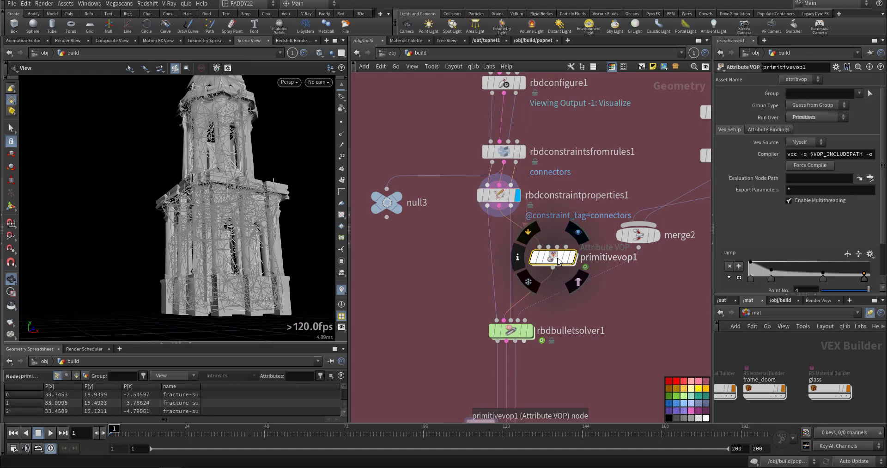
{"action": "double_click", "coordinate": [557, 261]}
{"action": "middle_click_drag", "start_coordinate": [542, 302], "coordinate": [527, 338]}
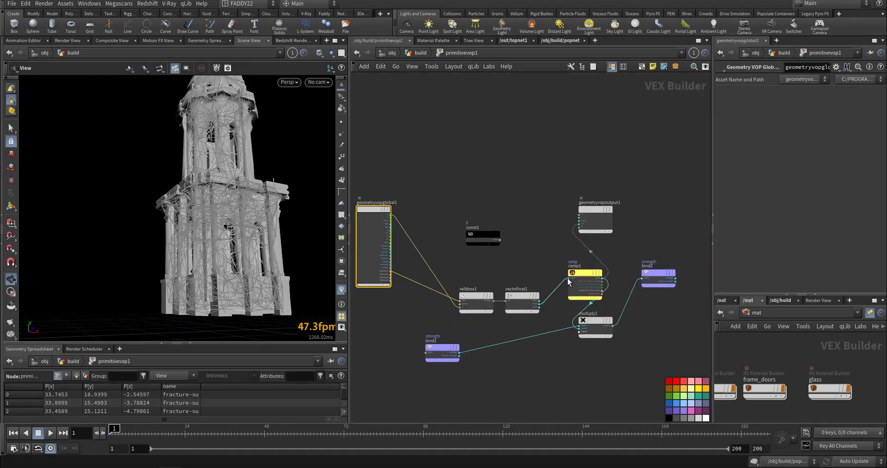
{"action": "scroll", "coordinate": [573, 280], "scroll_direction": "up", "scroll_amount": 4}
{"action": "mouse_move", "coordinate": [485, 253]}
{"action": "middle_mouse_down"}
{"action": "mouse_move", "coordinate": [580, 207]}
{"action": "mouse_move", "coordinate": [584, 216]}
{"action": "middle_mouse_up"}
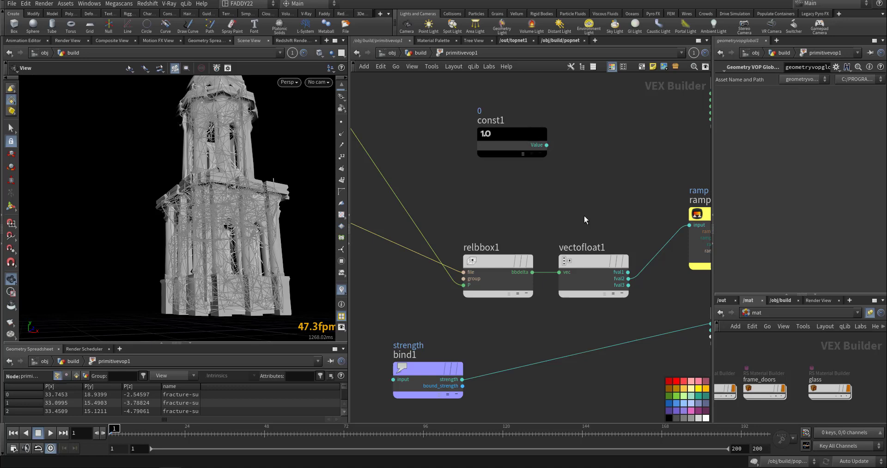
{"action": "mouse_move", "coordinate": [528, 209]}
{"action": "middle_mouse_down"}
{"action": "mouse_move", "coordinate": [582, 211]}
{"action": "mouse_move", "coordinate": [531, 225]}
{"action": "mouse_move", "coordinate": [452, 204]}
{"action": "middle_mouse_up"}
{"action": "scroll", "coordinate": [581, 210], "scroll_direction": "down", "scroll_amount": 2}
{"action": "left_click", "coordinate": [651, 219]}
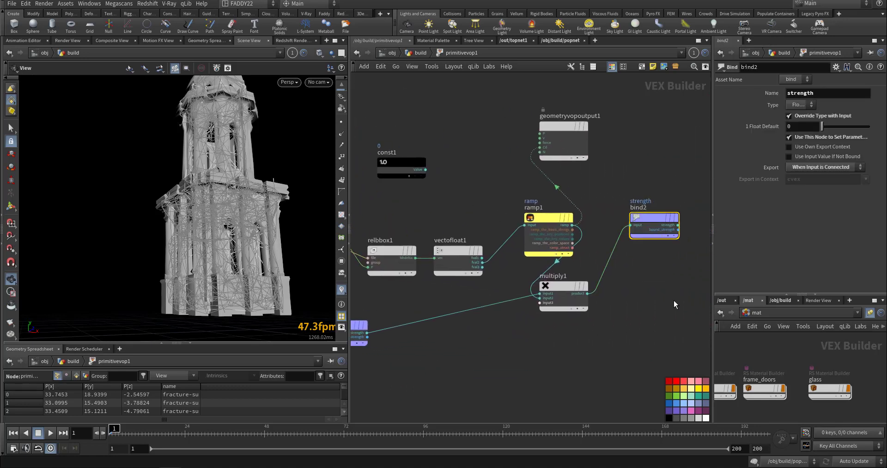
{"action": "left_click", "coordinate": [426, 53]}
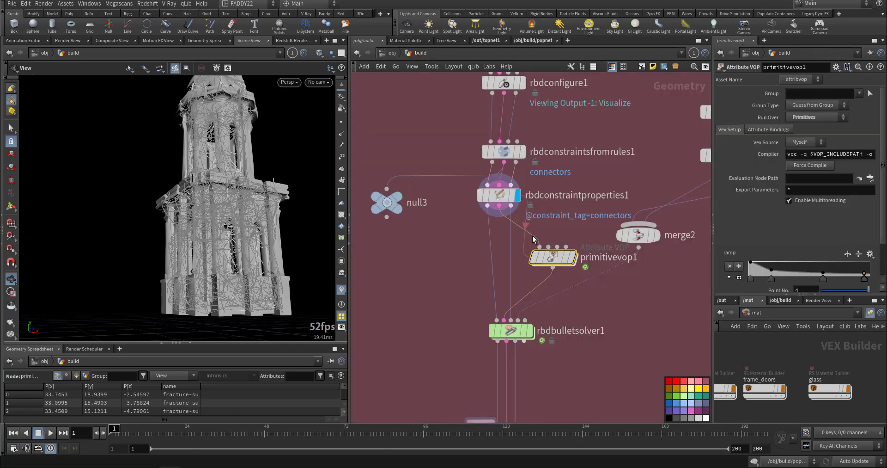
- Reopen primitivevop1 and examine the relbbox1 and vectofloat1 nodes that feed the ramp
{"action": "double_click", "coordinate": [552, 257]}
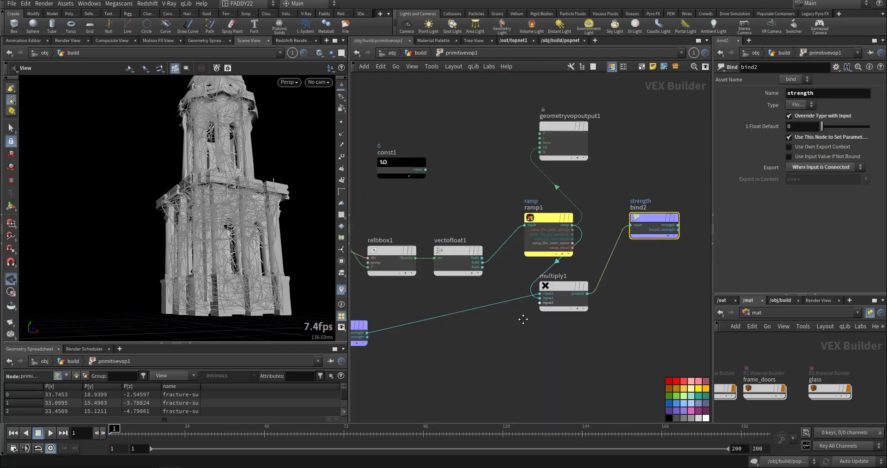
{"action": "middle_click_drag", "start_coordinate": [523, 319], "coordinate": [670, 292]}
{"action": "scroll", "coordinate": [499, 235], "scroll_direction": "up", "scroll_amount": 2}
{"action": "left_click", "coordinate": [550, 219]}
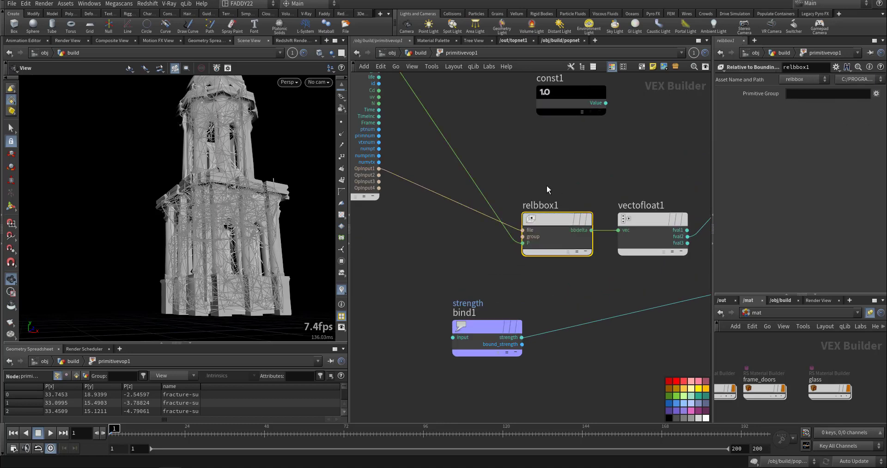
{"action": "middle_click_drag", "start_coordinate": [547, 189], "coordinate": [529, 201]}
{"action": "left_click_drag", "start_coordinate": [612, 195], "coordinate": [661, 279]}
{"action": "middle_click_drag", "start_coordinate": [661, 279], "coordinate": [590, 280]}
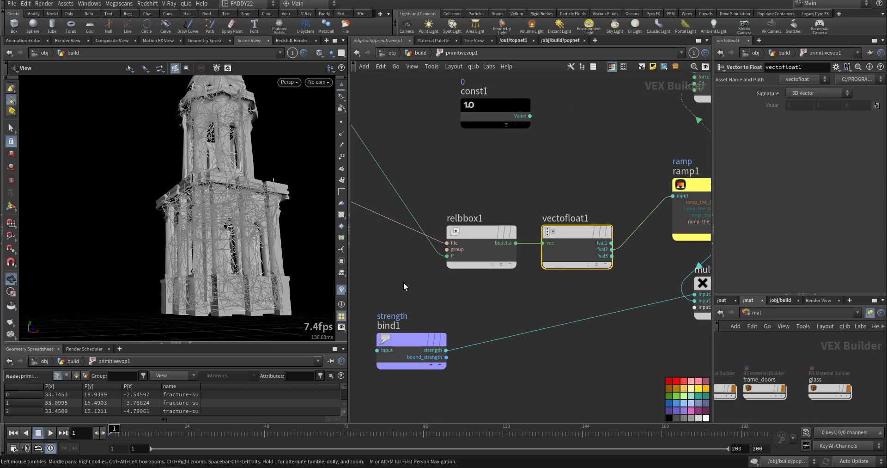
- Examine the strength attribute bound in bind1 and its multiplication with the ramp in multiply1
{"action": "middle_click_drag", "start_coordinate": [403, 284], "coordinate": [421, 257]}
{"action": "left_click", "coordinate": [451, 307]}
{"action": "left_click_drag", "start_coordinate": [816, 94], "coordinate": [767, 104]}
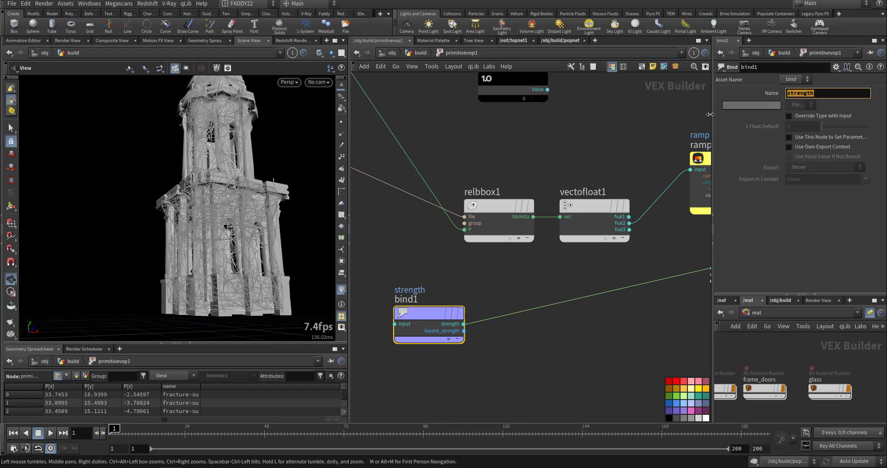
{"action": "middle_click_drag", "start_coordinate": [617, 251], "coordinate": [481, 279]}
{"action": "left_click_drag", "start_coordinate": [519, 166], "coordinate": [595, 331]}
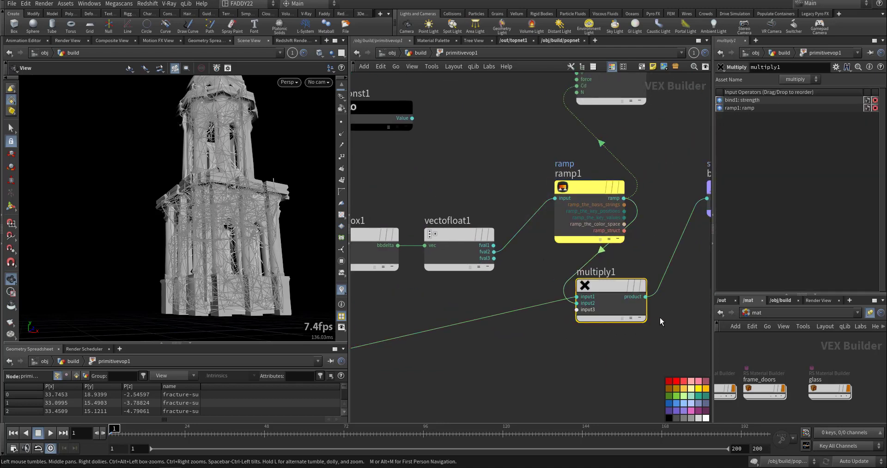
- Inspect geometryvopoutput1 and the bind2 node that exports the multiplied value as strength
{"action": "middle_click_drag", "start_coordinate": [660, 317], "coordinate": [562, 314]}
{"action": "left_click", "coordinate": [486, 119]}
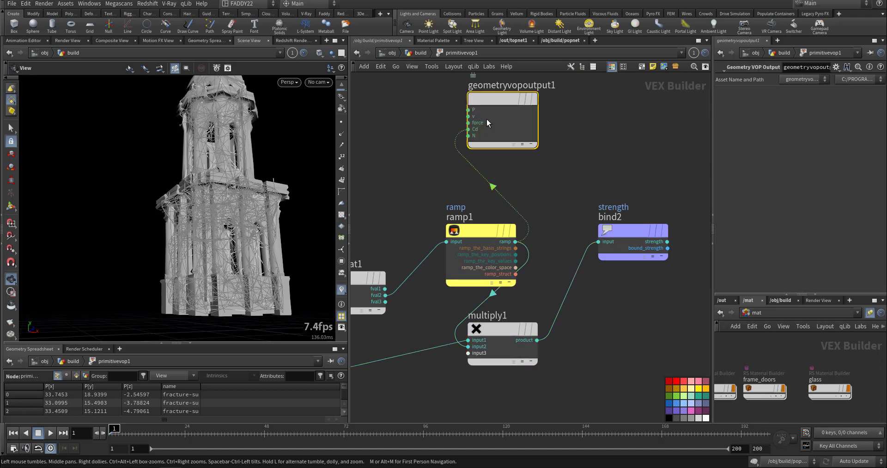
{"action": "left_click", "coordinate": [626, 231]}
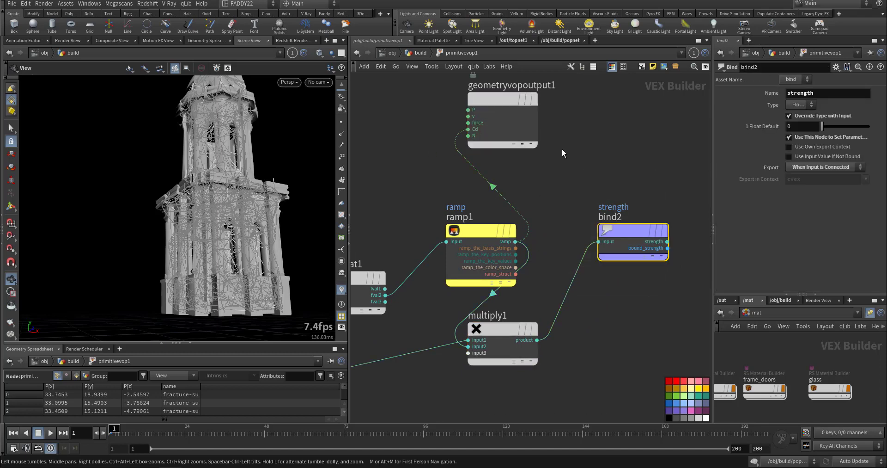
- Return to the build network, display primitivevop1, and inspect the constraint network on both towers
{"action": "left_click", "coordinate": [426, 52]}
{"action": "left_click", "coordinate": [454, 251]}
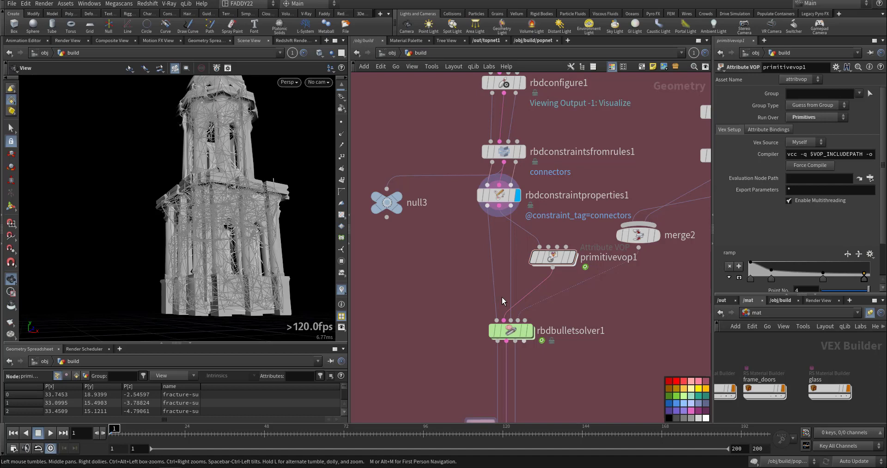
{"action": "left_click", "coordinate": [573, 257]}
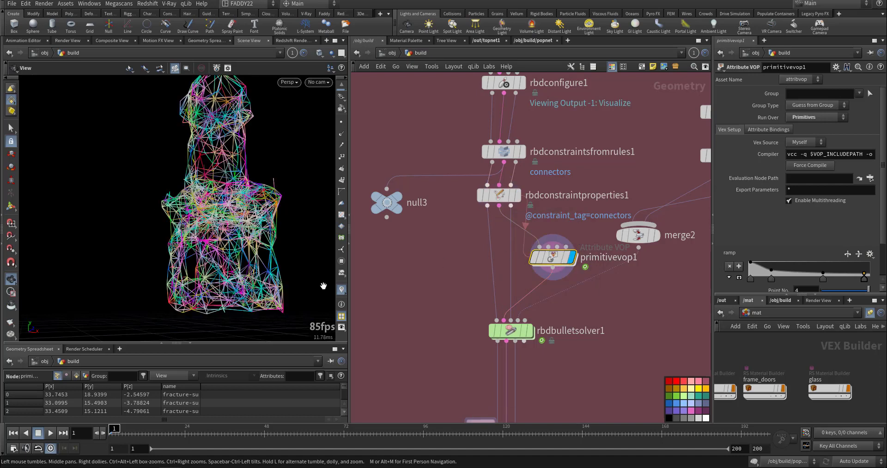
{"action": "left_click", "coordinate": [342, 291]}
{"action": "left_click_drag", "start_coordinate": [259, 257], "coordinate": [203, 253]}
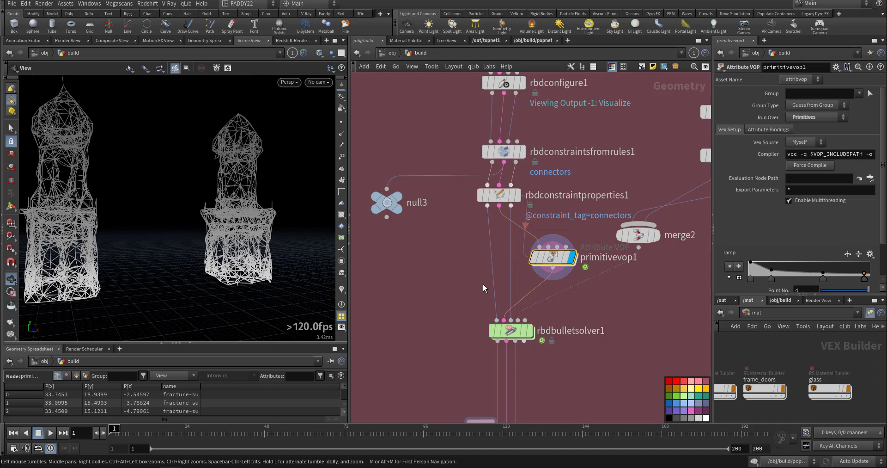
- Display rbdbulletsolver1, step into its forces network, and return to the build network
{"action": "middle_click_drag", "start_coordinate": [484, 287], "coordinate": [467, 224]}
{"action": "mouse_move", "coordinate": [489, 269]}
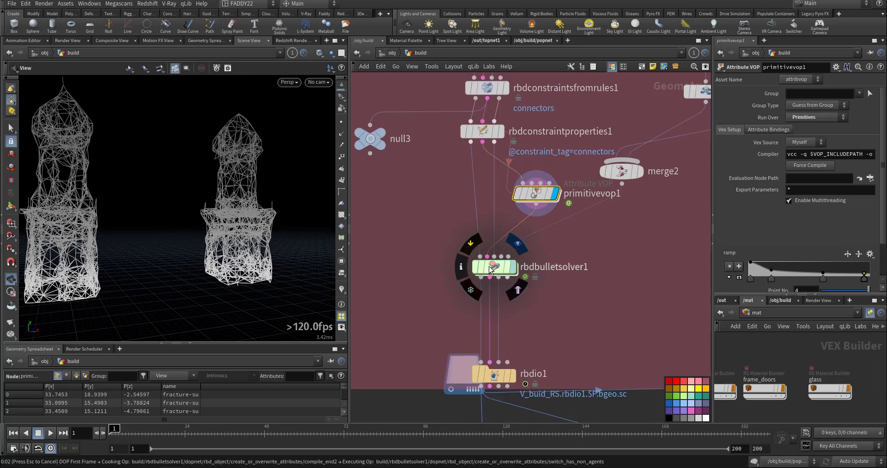
{"action": "double_click", "coordinate": [490, 269]}
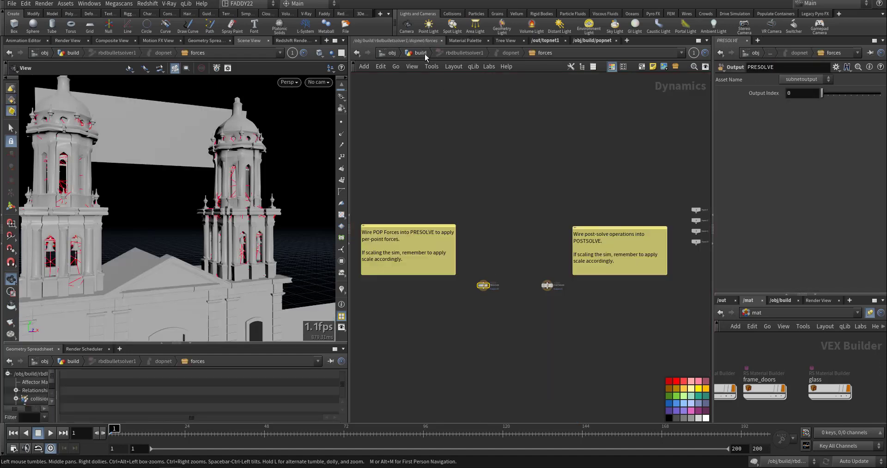
{"action": "left_click", "coordinate": [420, 53]}
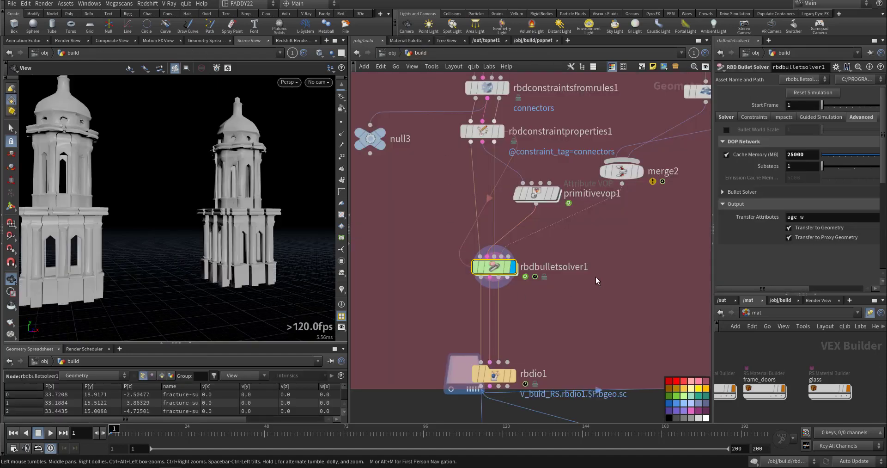
- Display merge2, inspect its collision box and building geometry, play its animation briefly, and return to the first frame
{"action": "middle_click_drag", "start_coordinate": [595, 277], "coordinate": [545, 352]}
{"action": "mouse_move", "coordinate": [597, 297]}
{"action": "middle_mouse_down"}
{"action": "mouse_move", "coordinate": [552, 344]}
{"action": "mouse_move", "coordinate": [497, 311]}
{"action": "mouse_move", "coordinate": [537, 312]}
{"action": "middle_mouse_up"}
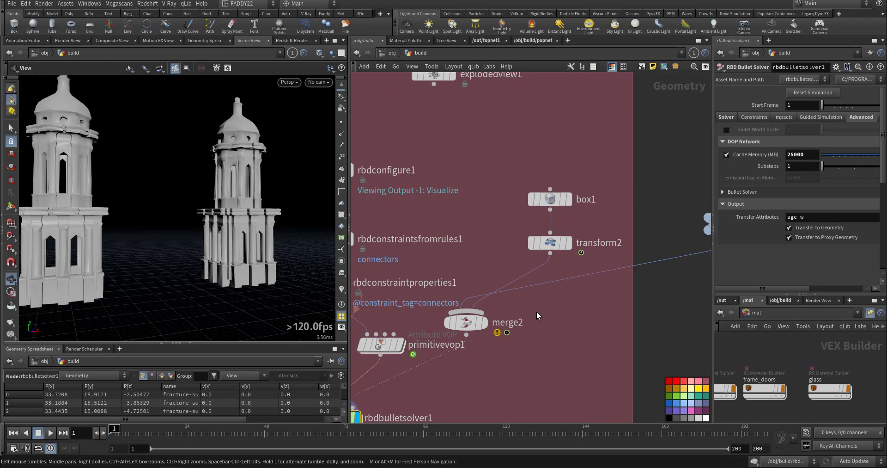
{"action": "left_click", "coordinate": [483, 323]}
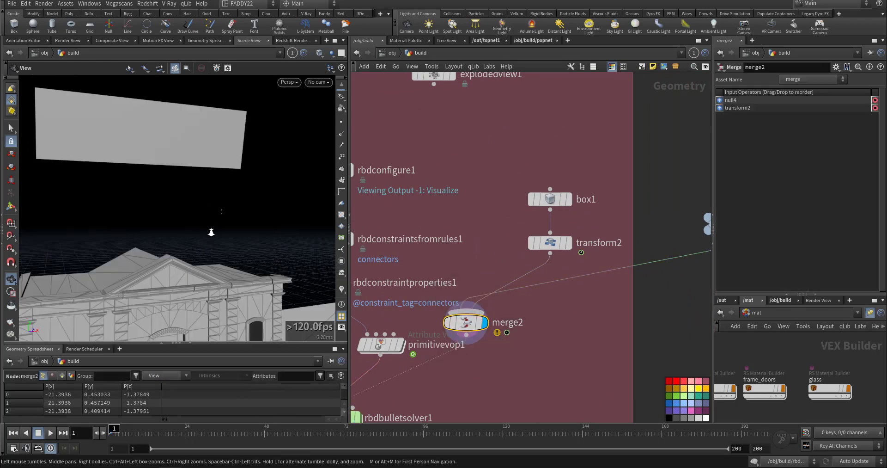
{"action": "left_click_drag", "start_coordinate": [211, 232], "coordinate": [180, 211]}
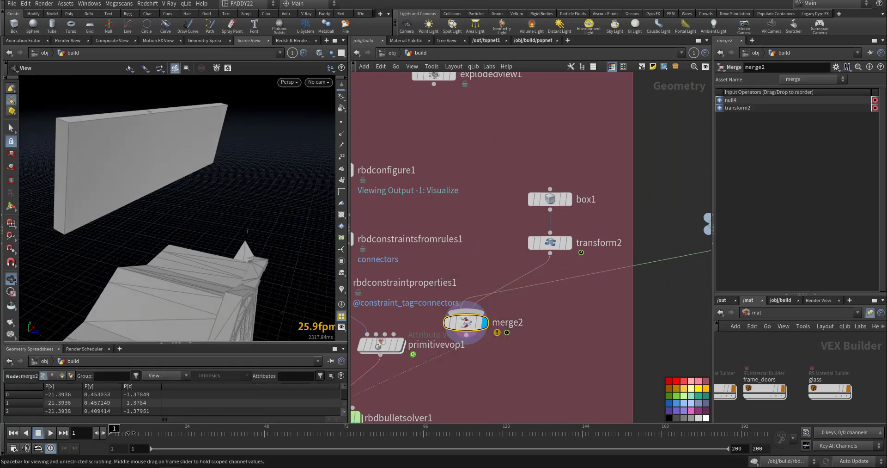
{"action": "left_click_drag", "start_coordinate": [161, 434], "coordinate": [86, 426]}
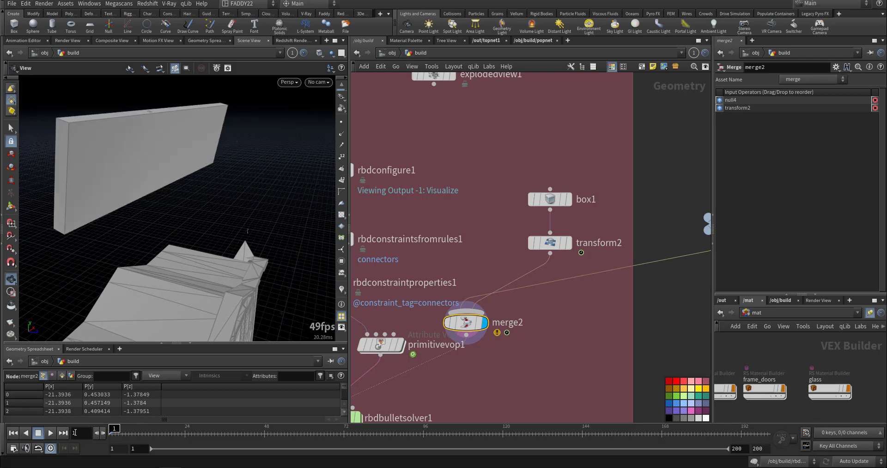
{"action": "left_click", "coordinate": [49, 433]}
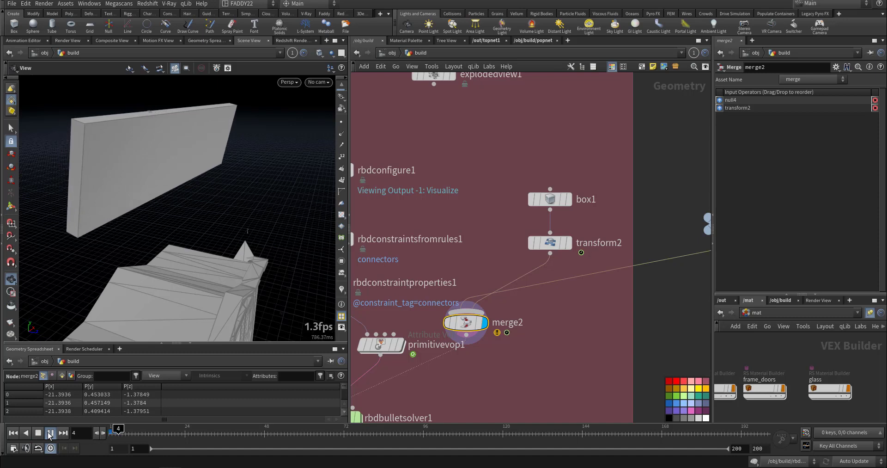
{"action": "left_click", "coordinate": [13, 433]}
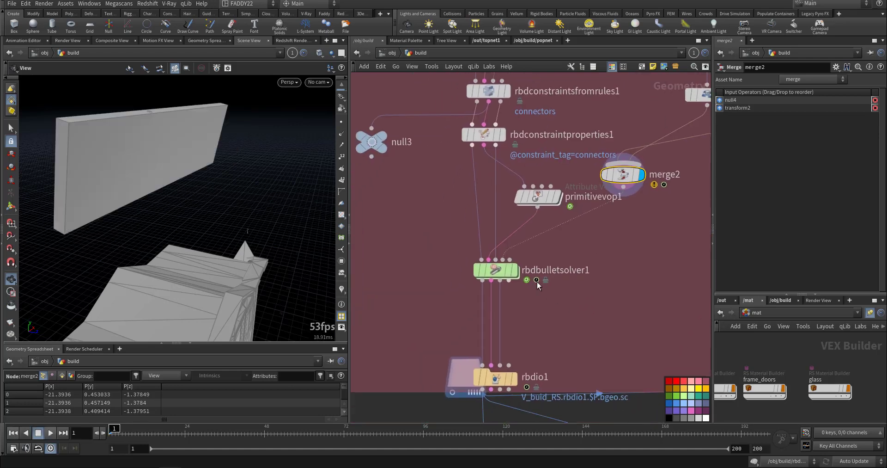
- Display rbdbulletsolver1, play the tower destruction simulation for a few frames, and return to the first frame
{"action": "left_click", "coordinate": [512, 269]}
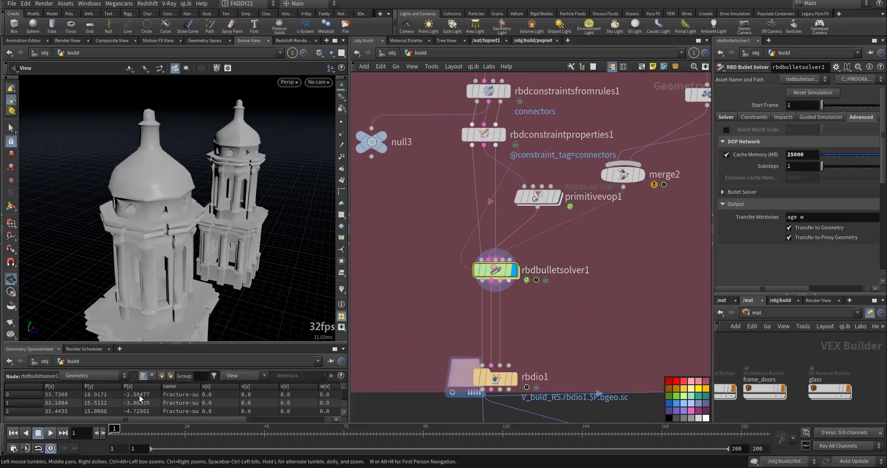
{"action": "left_click", "coordinate": [49, 433]}
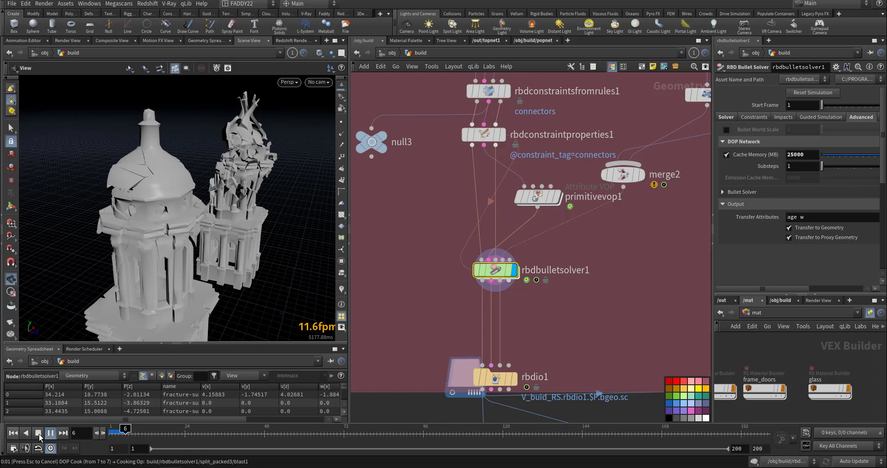
{"action": "left_click", "coordinate": [13, 433]}
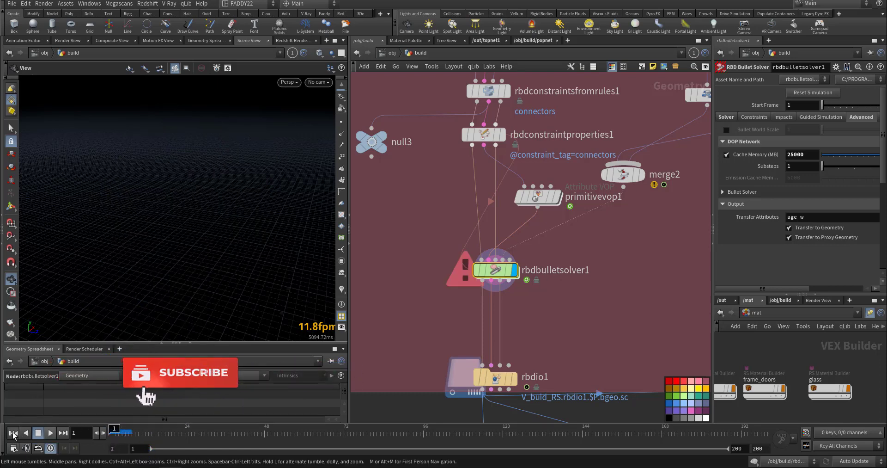
- Select rbdio1 to view its cache settings, and look over the Debri sourcing and Simulation note
{"action": "middle_click_drag", "start_coordinate": [572, 379], "coordinate": [612, 241]}
{"action": "left_click", "coordinate": [534, 241]}
{"action": "middle_click_drag", "start_coordinate": [420, 294], "coordinate": [502, 248]}
{"action": "scroll", "coordinate": [585, 313], "scroll_direction": "down", "scroll_amount": 4}
{"action": "middle_click_drag", "start_coordinate": [502, 364], "coordinate": [611, 332]}
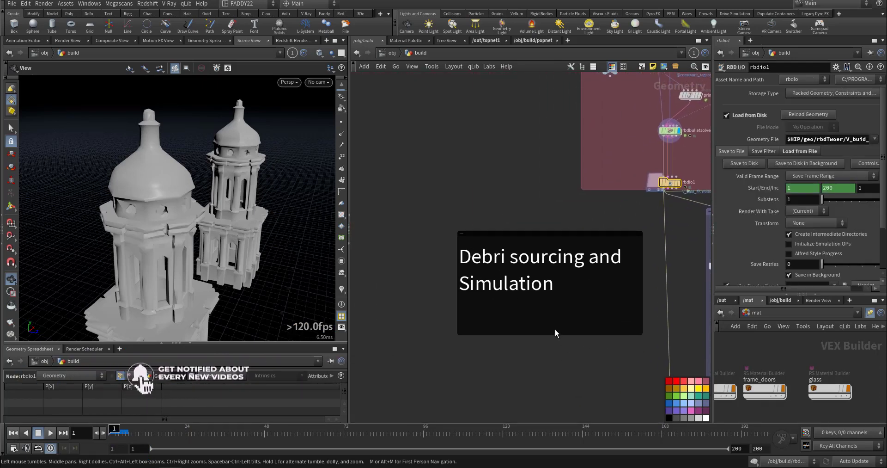
{"action": "scroll", "coordinate": [554, 327], "scroll_direction": "up", "scroll_amount": 2}
{"action": "middle_click_drag", "start_coordinate": [619, 291], "coordinate": [625, 308]}
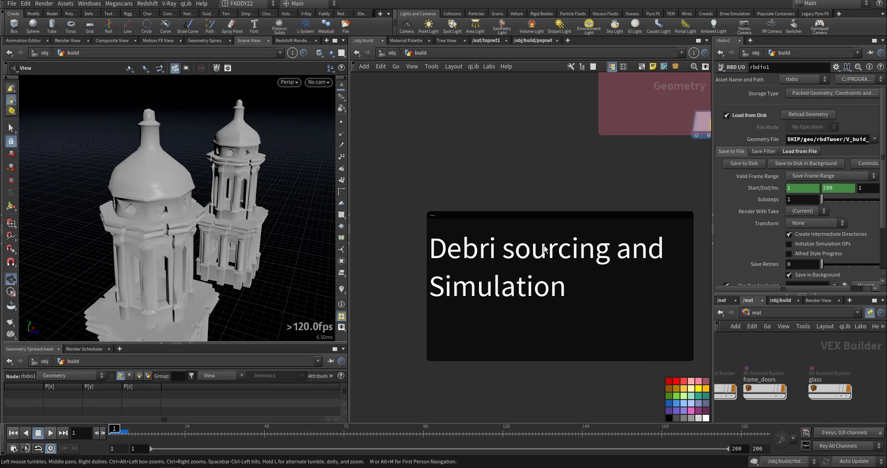
- Display rbdio1 and bypass it so the solver result passes through at frame 1
{"action": "middle_click_drag", "start_coordinate": [560, 198], "coordinate": [393, 252]}
{"action": "middle_click_drag", "start_coordinate": [503, 235], "coordinate": [460, 235]}
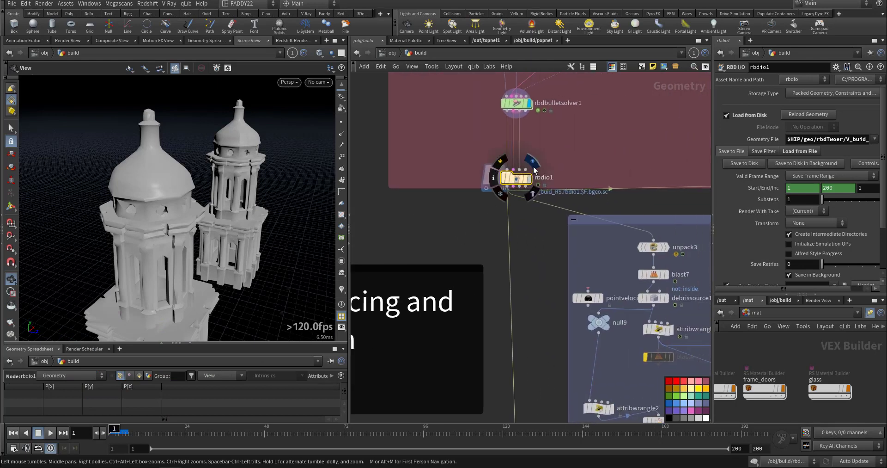
{"action": "left_click", "coordinate": [533, 161]}
{"action": "mouse_move", "coordinate": [111, 432]}
{"action": "left_mouse_down"}
{"action": "mouse_move", "coordinate": [147, 429]}
{"action": "mouse_move", "coordinate": [111, 429]}
{"action": "left_mouse_up"}
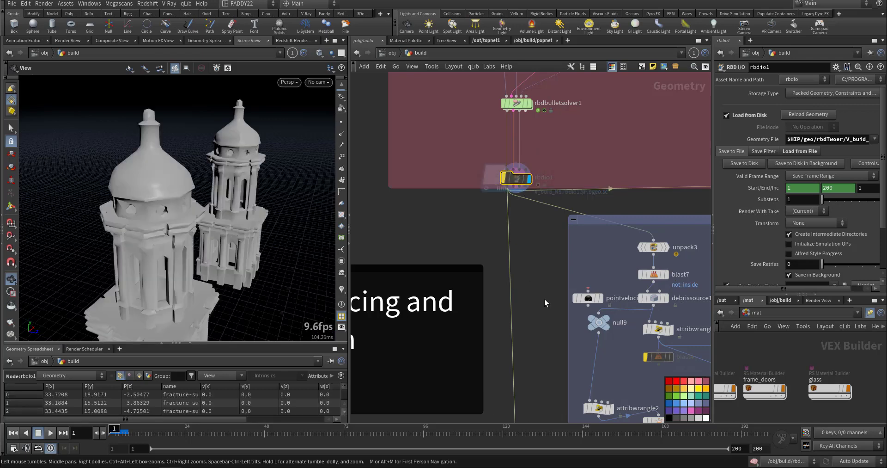
- Display unpack3 and blast7, and examine blast7's inside group with Delete Non Selected on the tower interiors
{"action": "middle_click_drag", "start_coordinate": [546, 303], "coordinate": [427, 264]}
{"action": "scroll", "coordinate": [492, 228], "scroll_direction": "up", "scroll_amount": 3}
{"action": "mouse_move", "coordinate": [493, 227]}
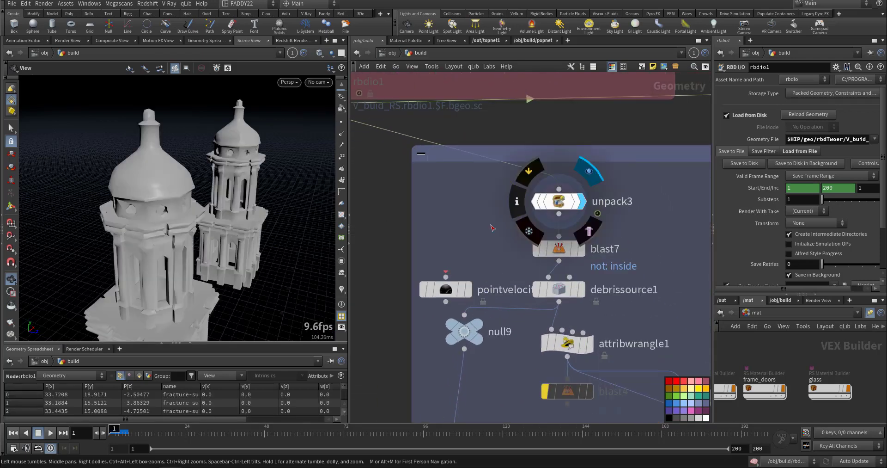
{"action": "left_click", "coordinate": [583, 250]}
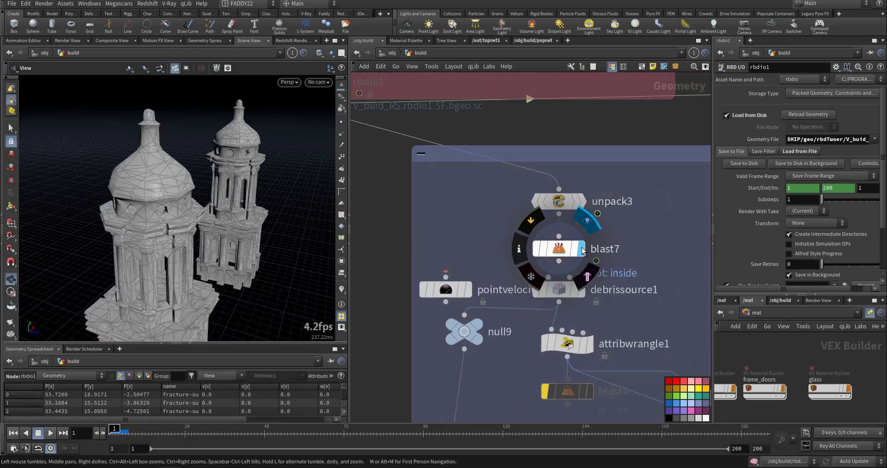
{"action": "left_click", "coordinate": [575, 248]}
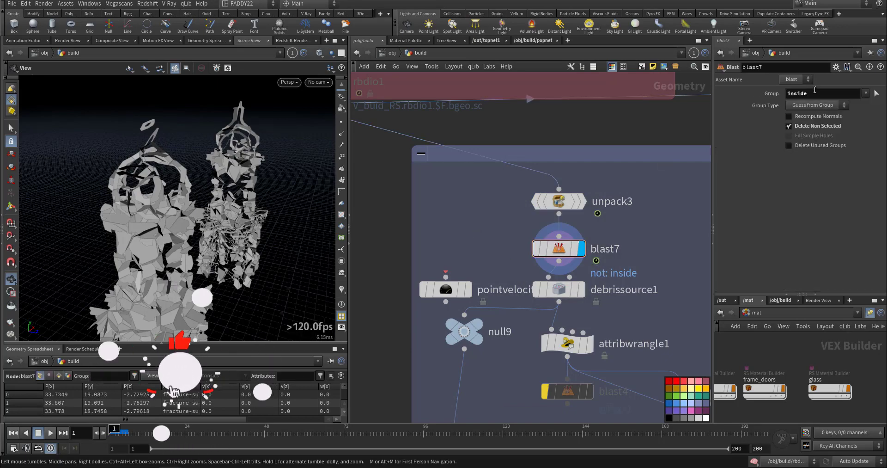
{"action": "left_click_drag", "start_coordinate": [827, 93], "coordinate": [767, 93]}
{"action": "left_click_drag", "start_coordinate": [155, 252], "coordinate": [204, 227]}
- Display debrissource1 and look over its scattered points and its scatter and release settings
{"action": "mouse_move", "coordinate": [565, 294]}
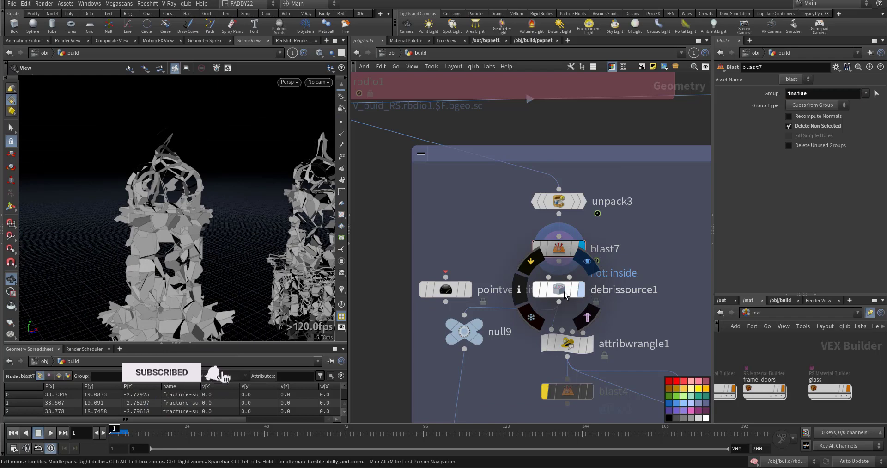
{"action": "key", "text": "r"}
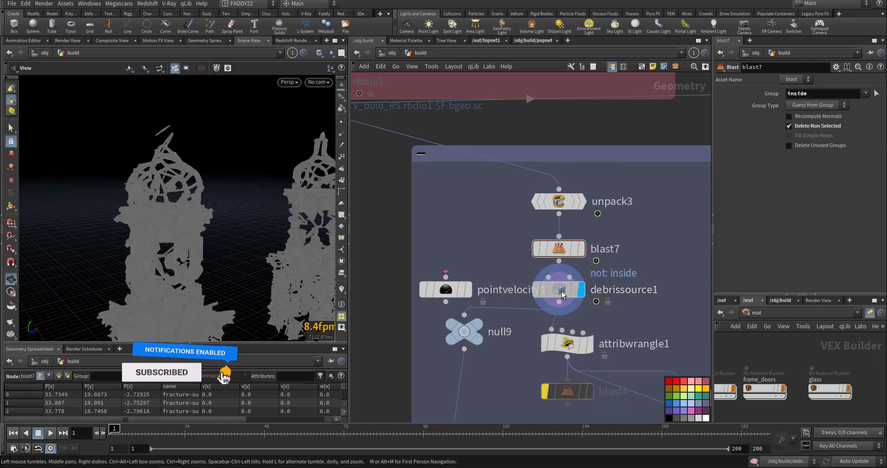
{"action": "left_click", "coordinate": [563, 294]}
{"action": "middle_click_drag", "start_coordinate": [581, 361], "coordinate": [566, 255]}
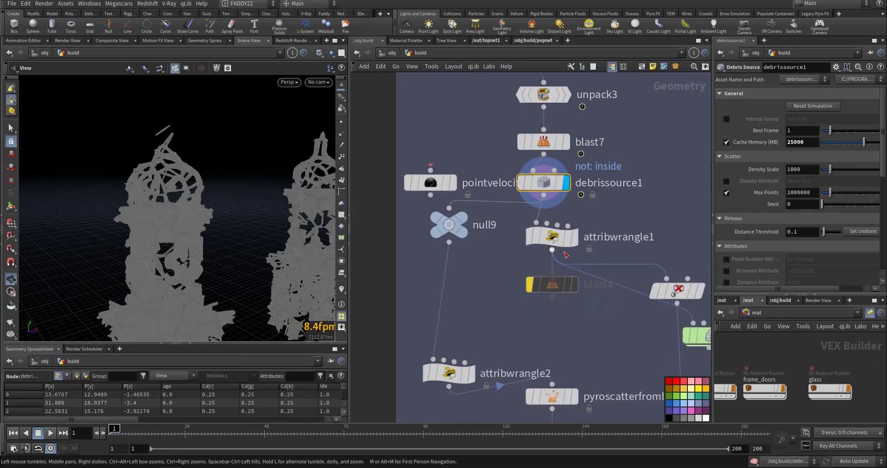
- Display attribwrangle1 and read its VEXpression that removes points by velocity length and age
{"action": "key", "text": "r"}
{"action": "left_click", "coordinate": [553, 238]}
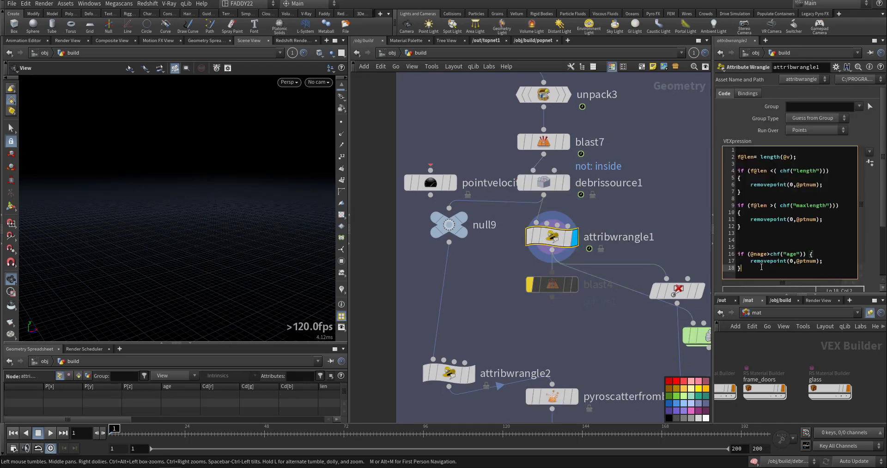
{"action": "left_click_drag", "start_coordinate": [742, 268], "coordinate": [717, 139]}
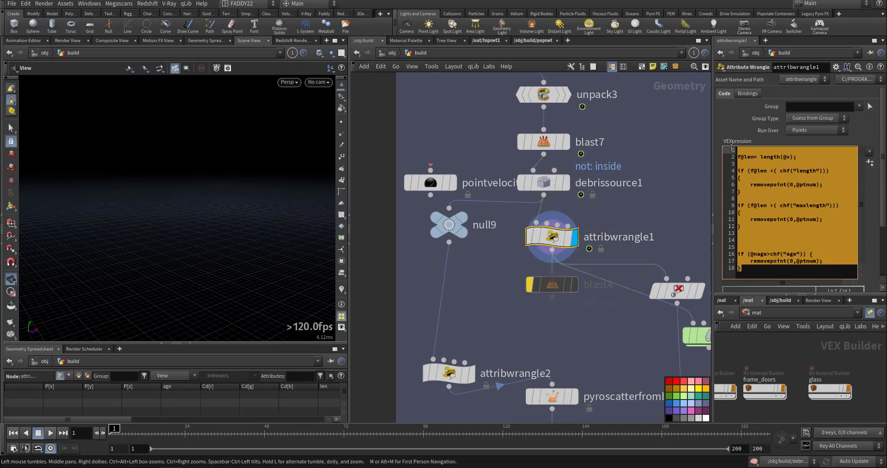
{"action": "right_click", "coordinate": [735, 143]}
{"action": "mouse_move", "coordinate": [758, 184]}
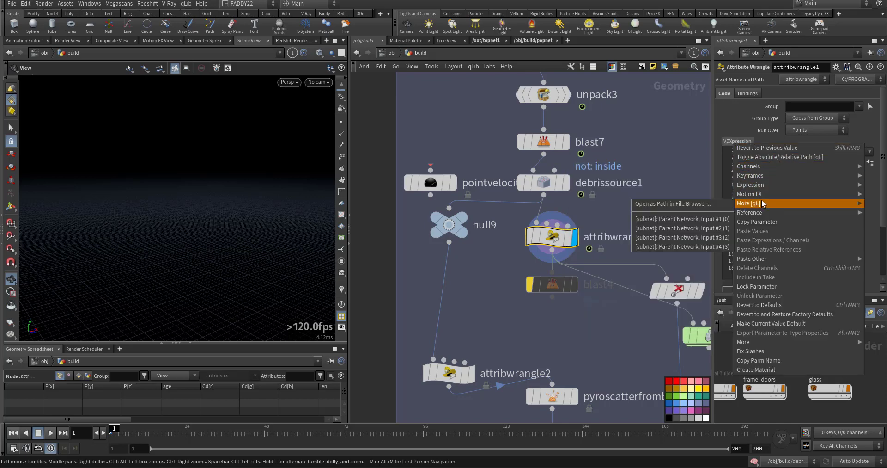
{"action": "left_click", "coordinate": [694, 203]}
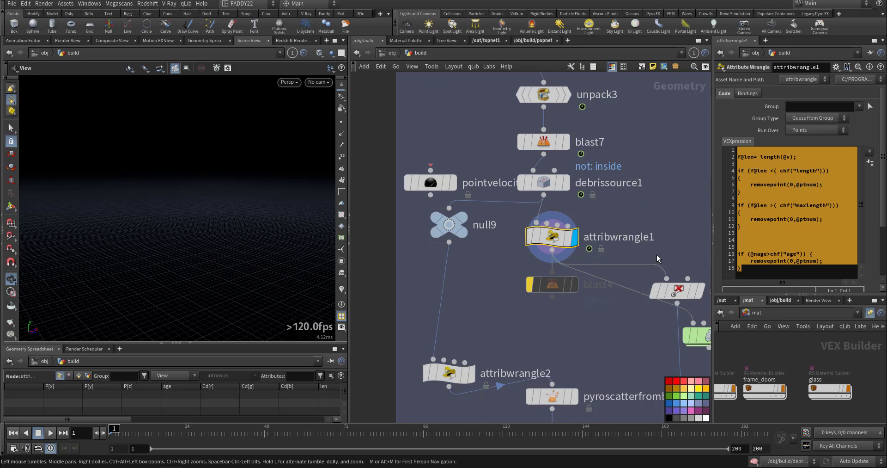
{"action": "left_click", "coordinate": [770, 220]}
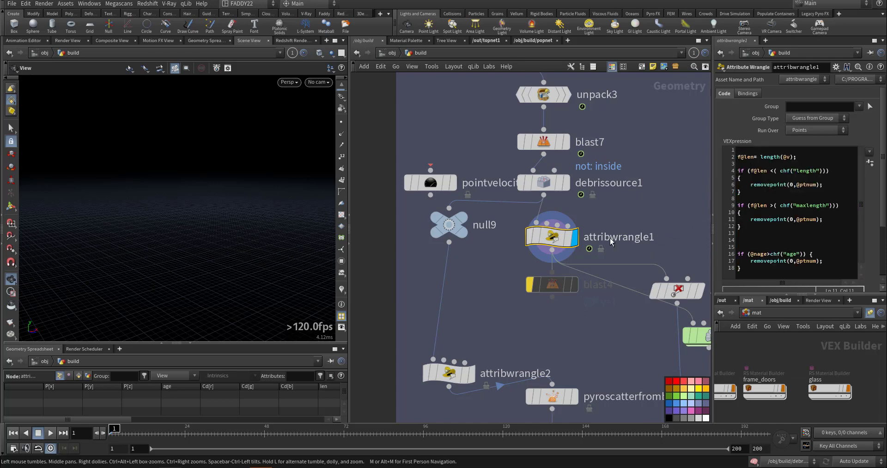
- Examine the Length, Age and Maxlength parameters that drive attribwrangle1's code
{"action": "mouse_move", "coordinate": [677, 290]}
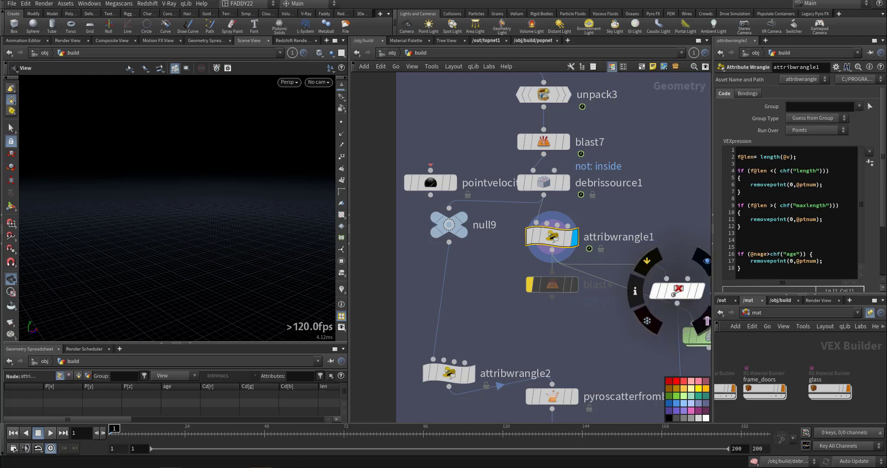
{"action": "scroll", "coordinate": [886, 202], "scroll_direction": "down", "scroll_amount": 3}
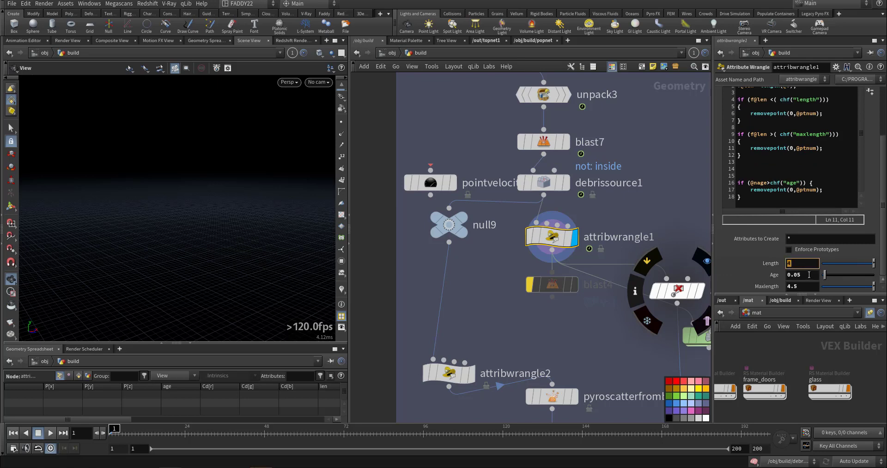
{"action": "key", "text": "Tab"}
{"action": "key", "text": "Tab"}
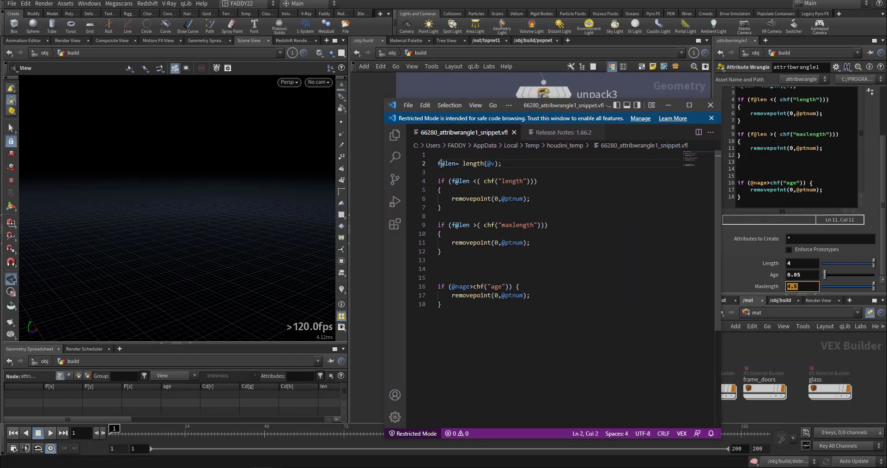
- Read the attribwrangle1 snippet in Visual Studio Code, from the f@len velocity length line to the age condition
{"action": "left_click_drag", "start_coordinate": [441, 163], "coordinate": [502, 164]}
{"action": "left_click", "coordinate": [500, 167]}
{"action": "scroll", "coordinate": [582, 206], "scroll_direction": "down", "scroll_amount": 4}
{"action": "scroll", "coordinate": [582, 206], "scroll_direction": "up", "scroll_amount": 4}
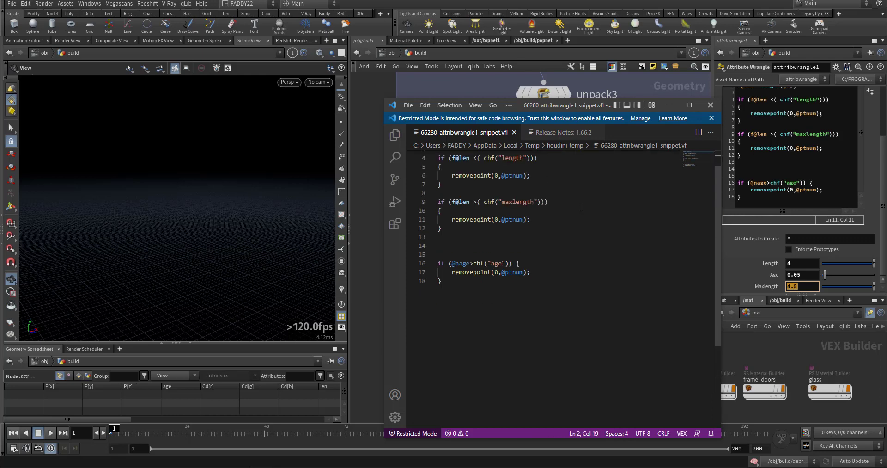
{"action": "key", "text": "ctrl"}
{"action": "key", "text": "alt"}
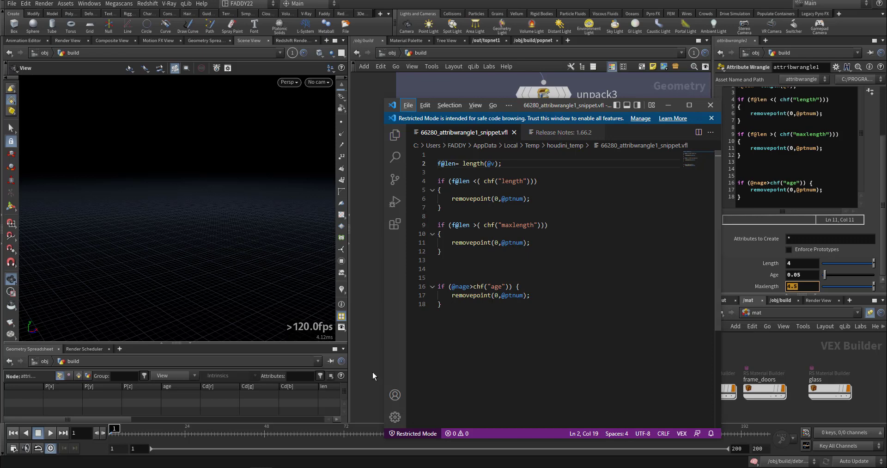
- Enlarge the snippet text and read the length condition with its removepoint line
{"action": "left_click", "coordinate": [395, 417]}
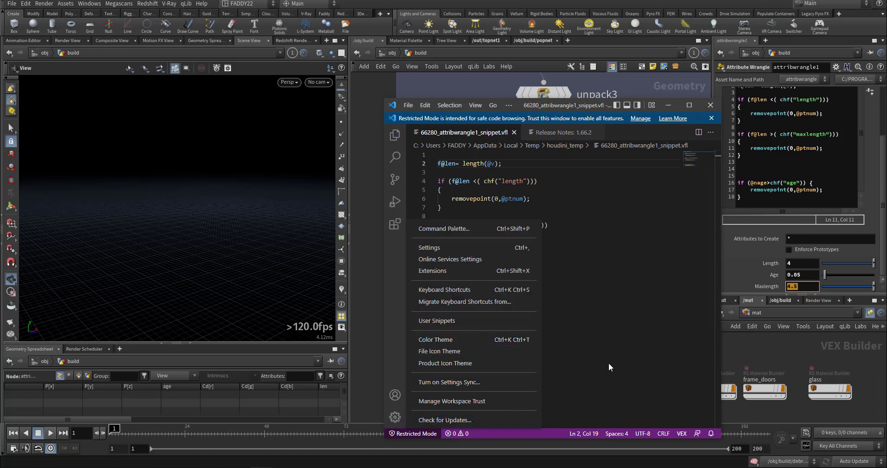
{"action": "scroll", "coordinate": [599, 363], "scroll_direction": "up", "scroll_amount": 5, "text": "ctrl"}
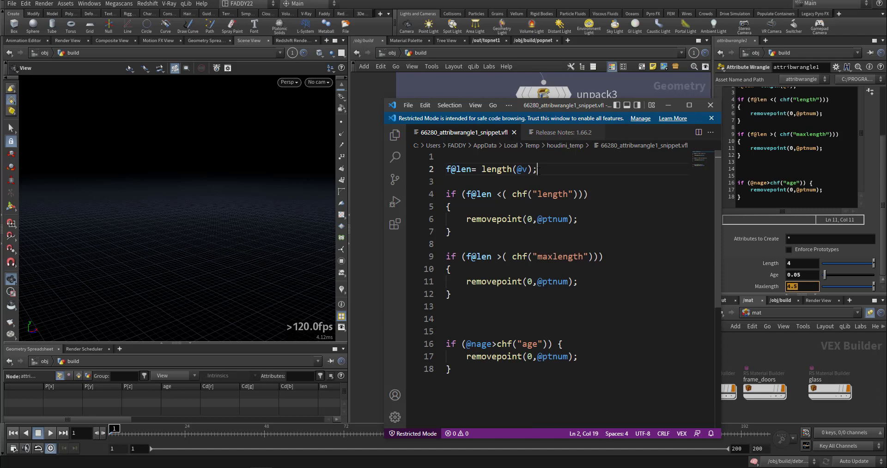
{"action": "left_click_drag", "start_coordinate": [539, 170], "coordinate": [533, 195]}
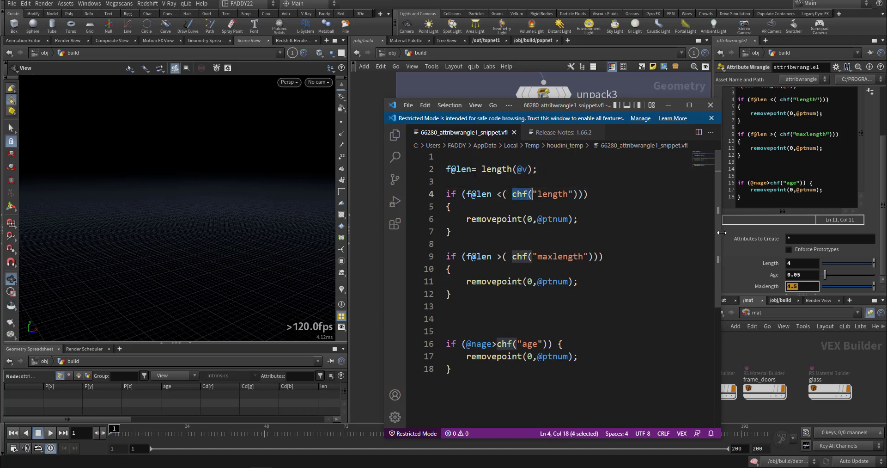
{"action": "left_click_drag", "start_coordinate": [472, 219], "coordinate": [575, 219]}
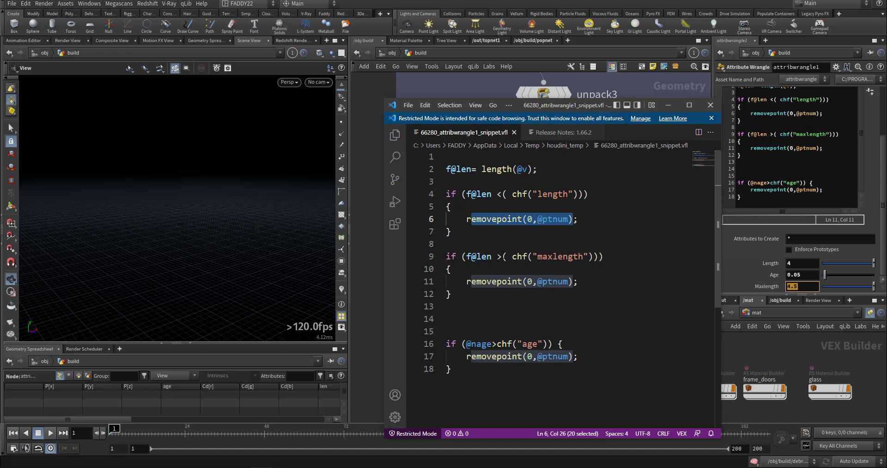
- Read the maxlength and age conditions of the snippet together with their removepoint lines
{"action": "double_click", "coordinate": [555, 256]}
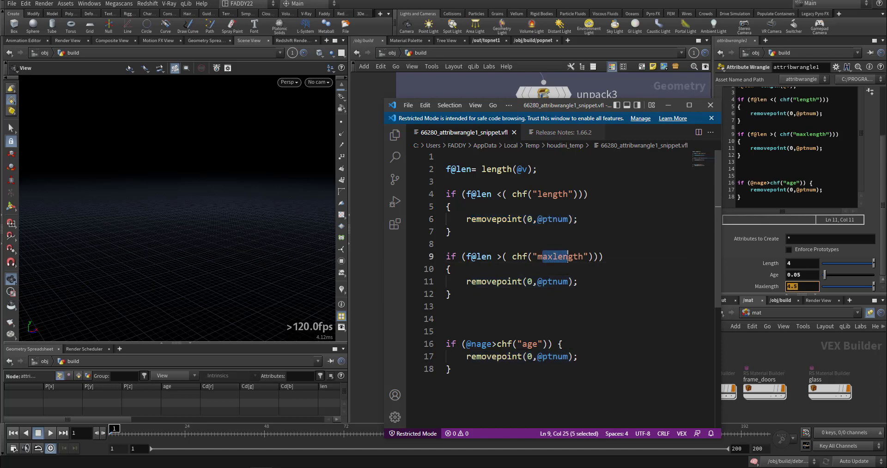
{"action": "left_click", "coordinate": [806, 286]}
{"action": "key", "text": "Return"}
{"action": "key", "text": "alt+Tab"}
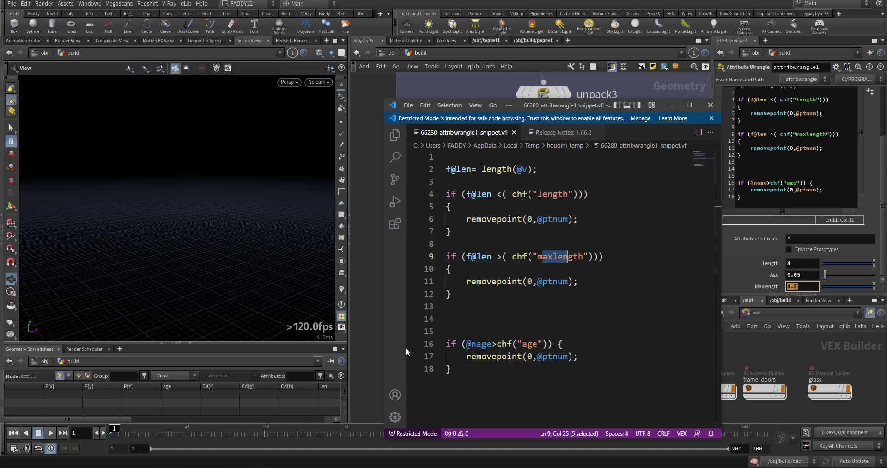
{"action": "left_click_drag", "start_coordinate": [507, 281], "coordinate": [568, 281]}
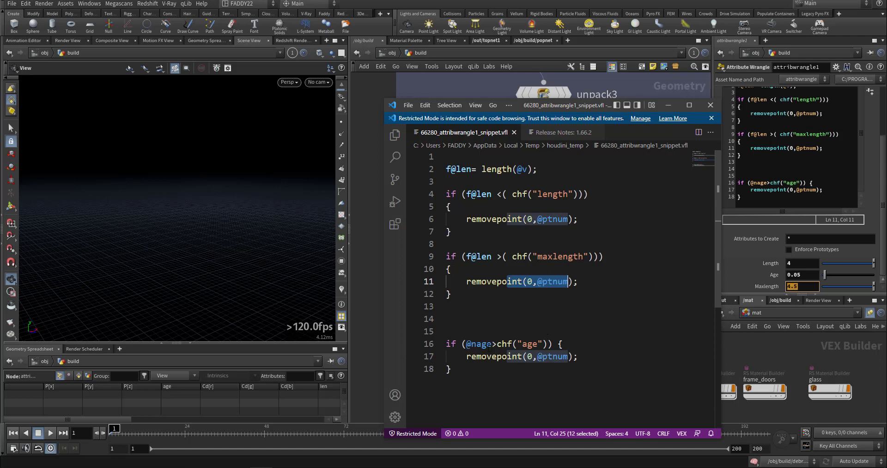
{"action": "left_click", "coordinate": [471, 344]}
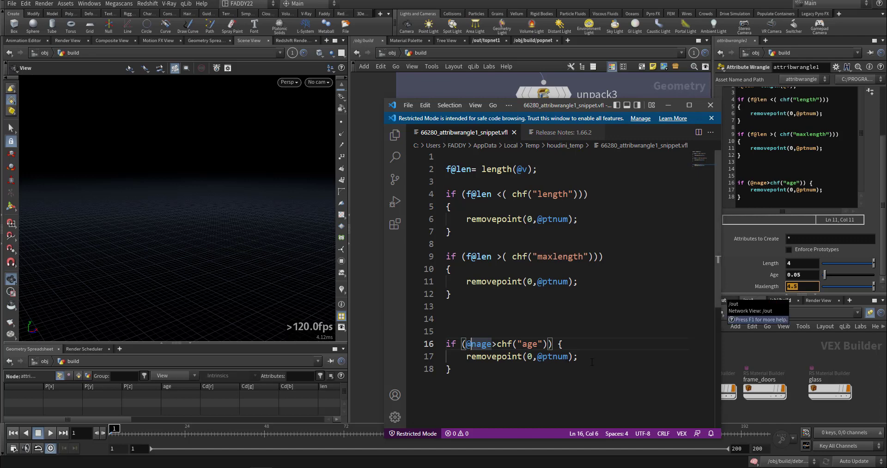
{"action": "left_click_drag", "start_coordinate": [592, 362], "coordinate": [497, 356]}
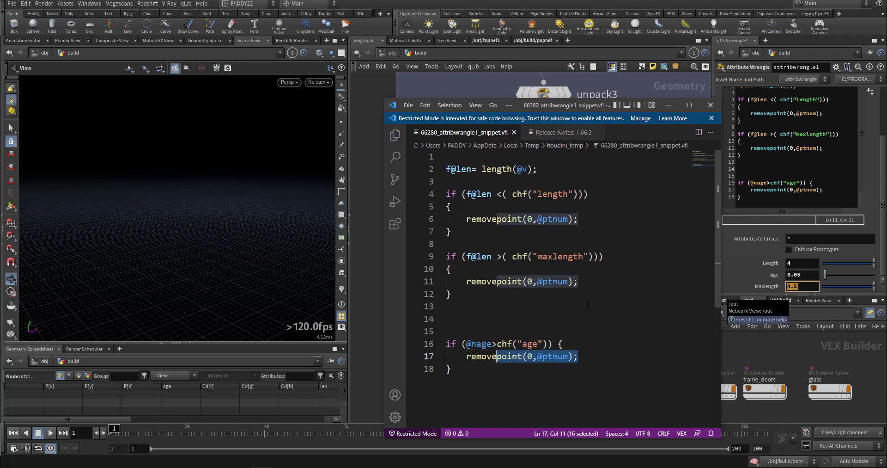
- Switch back to Houdini and examine the Age Attribute, Life Span and color ramp settings of debrissource1
{"action": "left_click", "coordinate": [373, 183]}
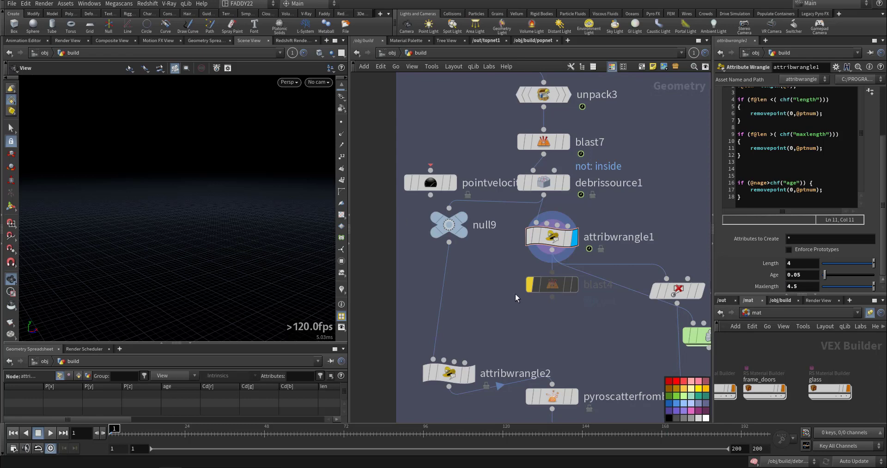
{"action": "middle_click_drag", "start_coordinate": [515, 293], "coordinate": [481, 241]}
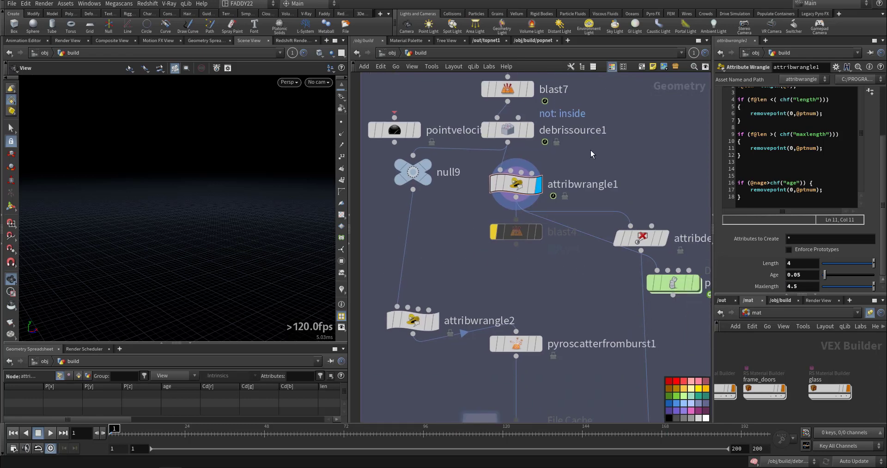
{"action": "left_click", "coordinate": [508, 130]}
{"action": "scroll", "coordinate": [739, 245], "scroll_direction": "down", "scroll_amount": 5}
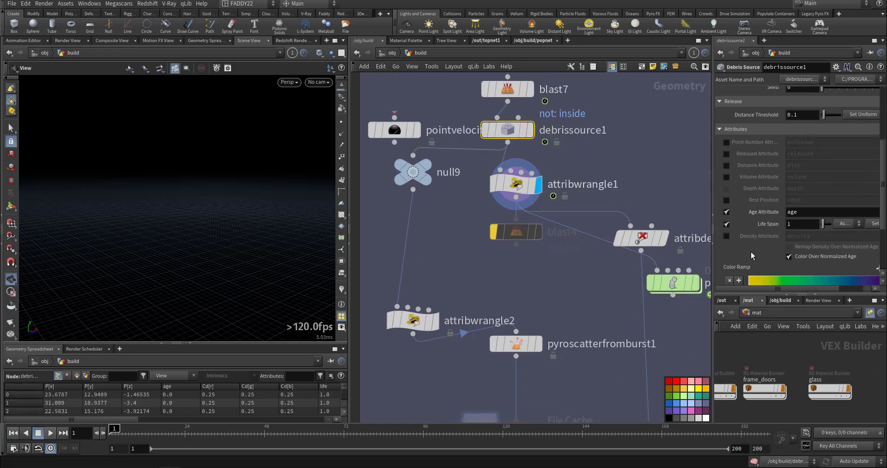
{"action": "scroll", "coordinate": [751, 252], "scroll_direction": "down", "scroll_amount": 3}
{"action": "middle_click_drag", "start_coordinate": [568, 274], "coordinate": [614, 195]}
{"action": "middle_click_drag", "start_coordinate": [500, 217], "coordinate": [519, 334]}
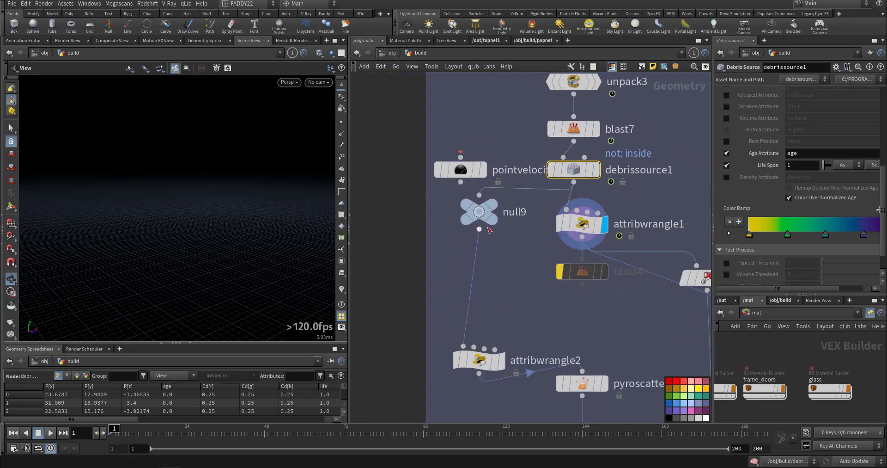
- Display attribwrangle2 below null9 and check its Length, Age and Maxlength parameters
{"action": "left_click", "coordinate": [490, 208]}
{"action": "left_click", "coordinate": [502, 361]}
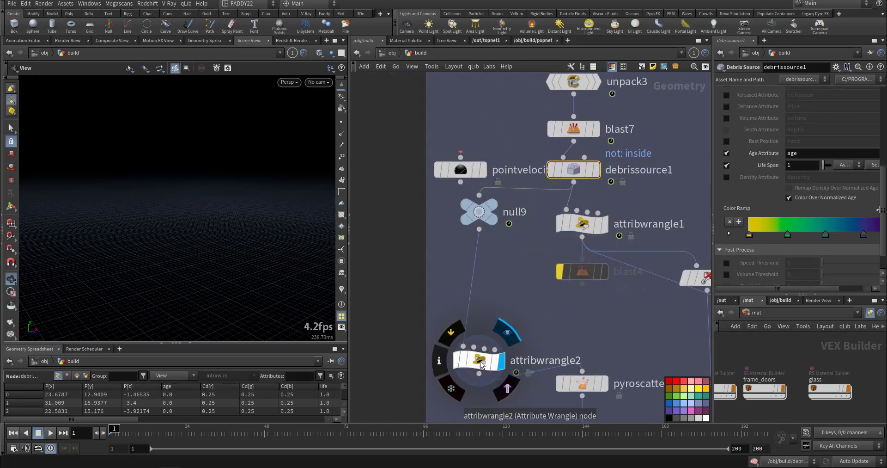
{"action": "left_click", "coordinate": [480, 360]}
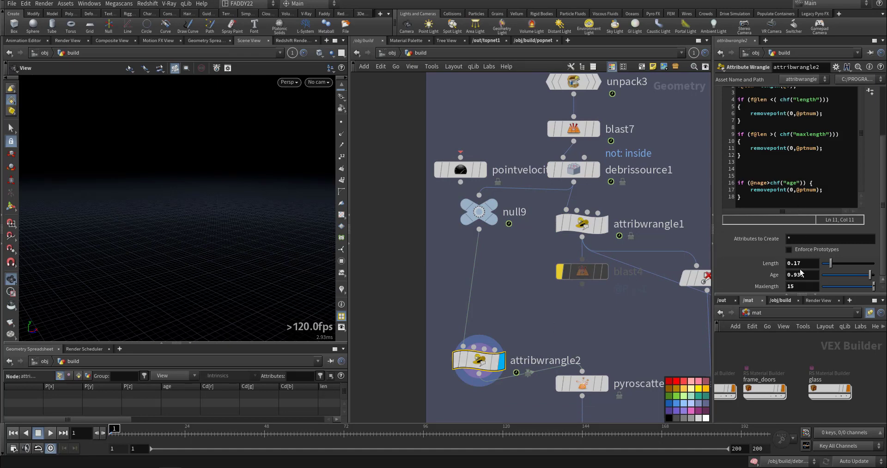
- Move attribdelete2 slightly up and away from popnet1 and check which point attributes it deletes
{"action": "middle_click_drag", "start_coordinate": [599, 317], "coordinate": [514, 250]}
{"action": "middle_click_drag", "start_coordinate": [621, 305], "coordinate": [572, 328]}
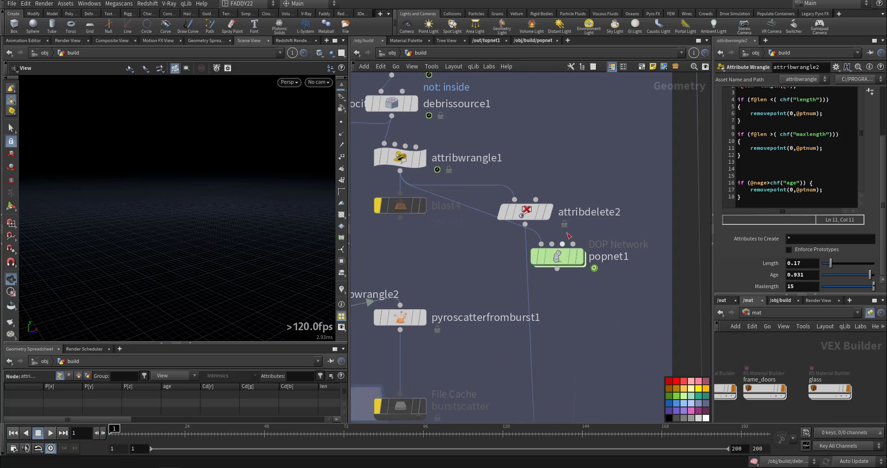
{"action": "left_click_drag", "start_coordinate": [531, 217], "coordinate": [516, 200]}
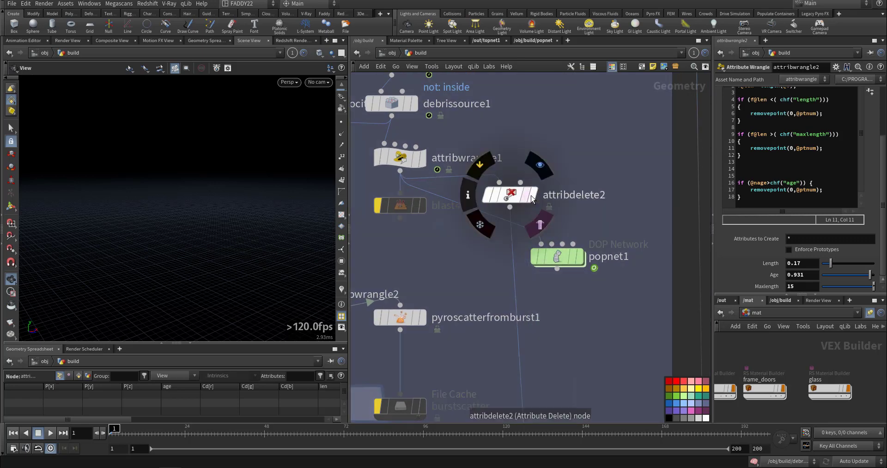
{"action": "left_click", "coordinate": [533, 196]}
{"action": "left_click", "coordinate": [515, 197]}
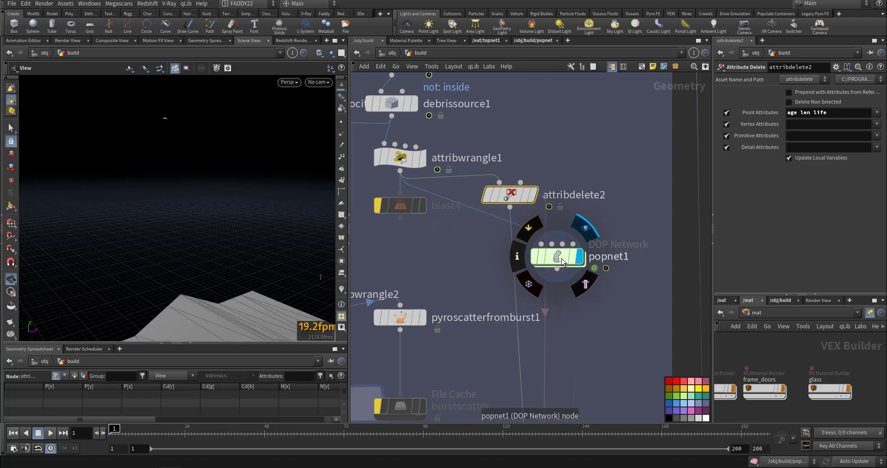
- Enter the popnet1 DOP network and examine its groundplane1, staticobject1 and popobject nodes
{"action": "double_click", "coordinate": [562, 257]}
{"action": "middle_click_drag", "start_coordinate": [521, 293], "coordinate": [513, 330]}
{"action": "scroll", "coordinate": [506, 296], "scroll_direction": "up", "scroll_amount": 3}
{"action": "middle_click_drag", "start_coordinate": [504, 281], "coordinate": [575, 258]}
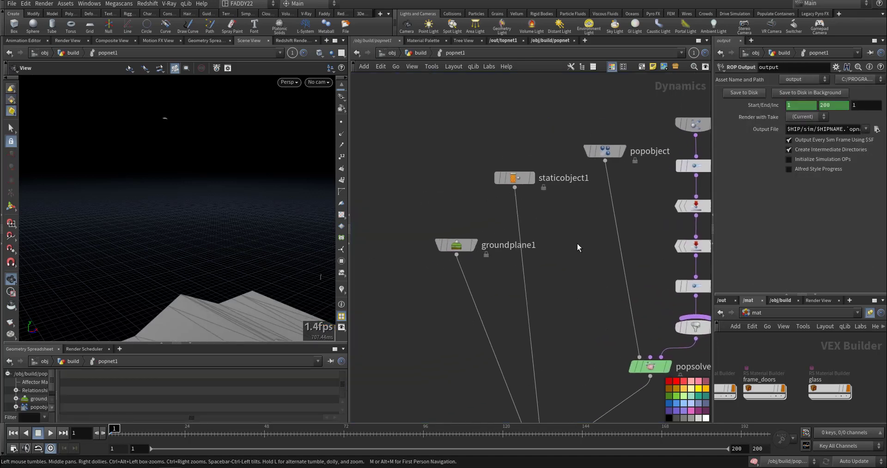
{"action": "left_click", "coordinate": [456, 245]}
{"action": "left_click_drag", "start_coordinate": [418, 300], "coordinate": [550, 166]}
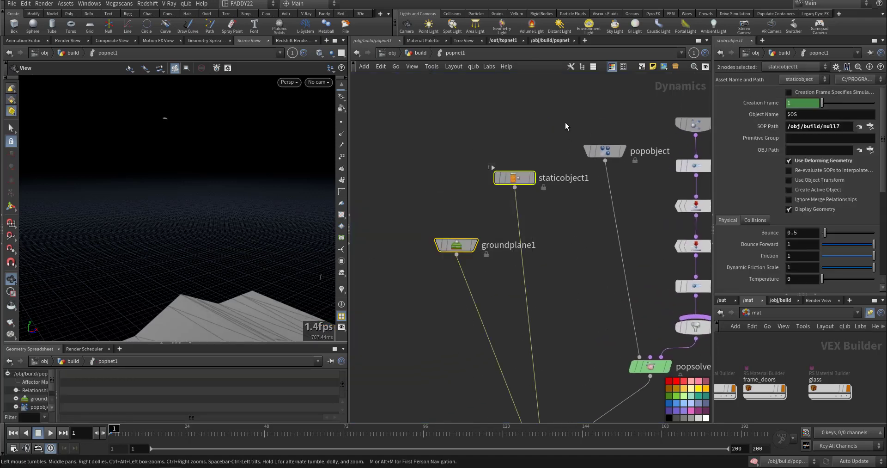
{"action": "left_click_drag", "start_coordinate": [584, 93], "coordinate": [627, 176]}
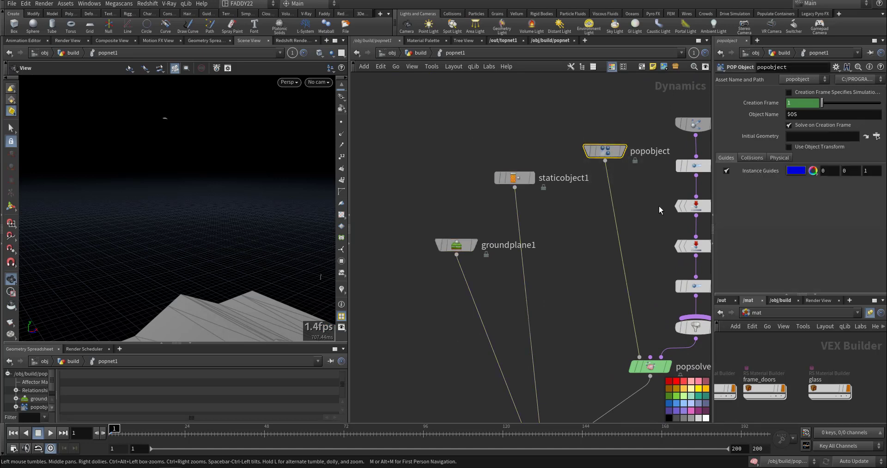
- Examine the birth settings of source_first_input, focusing on its Impulse Count
{"action": "middle_click_drag", "start_coordinate": [659, 206], "coordinate": [547, 248]}
{"action": "left_click_drag", "start_coordinate": [636, 182], "coordinate": [675, 200]}
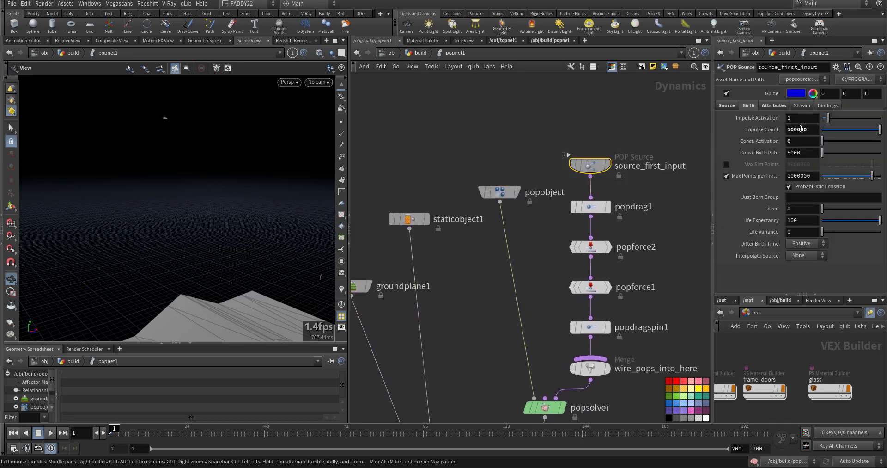
{"action": "left_click_drag", "start_coordinate": [814, 131], "coordinate": [757, 130]}
- Set the Air Resistance of popdrag1 to 0.02
{"action": "left_click", "coordinate": [591, 207]}
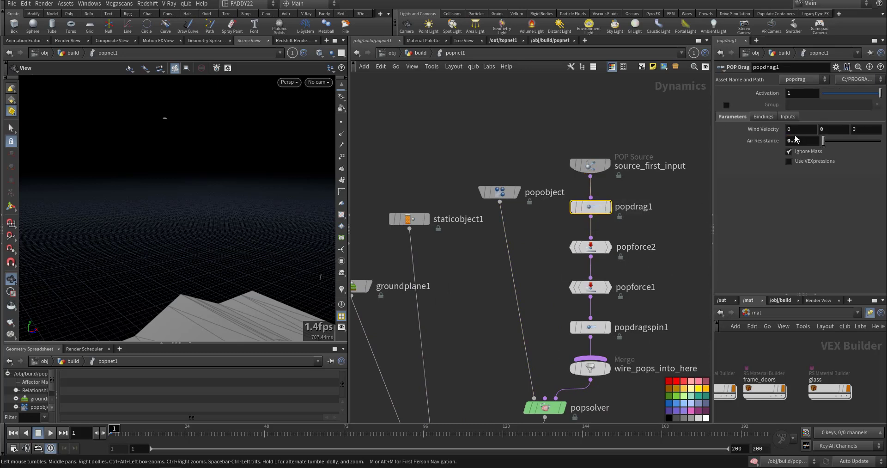
{"action": "left_click_drag", "start_coordinate": [794, 140], "coordinate": [815, 141]}
{"action": "type", "text": "02"}
{"action": "key", "text": "Return"}
- Examine the noise settings of popforce2, the vertical force of popforce1 and the popsolver node
{"action": "left_click", "coordinate": [594, 247]}
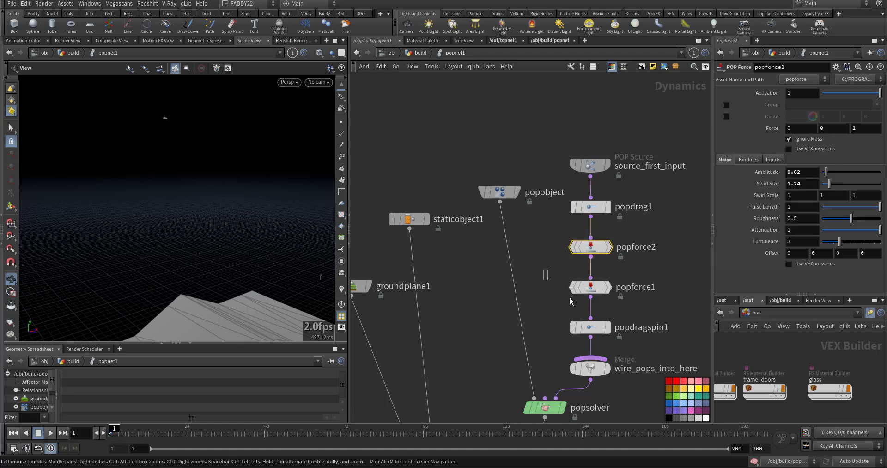
{"action": "left_click", "coordinate": [587, 287]}
{"action": "middle_click_drag", "start_coordinate": [671, 312], "coordinate": [647, 242]}
{"action": "left_click", "coordinate": [833, 128]}
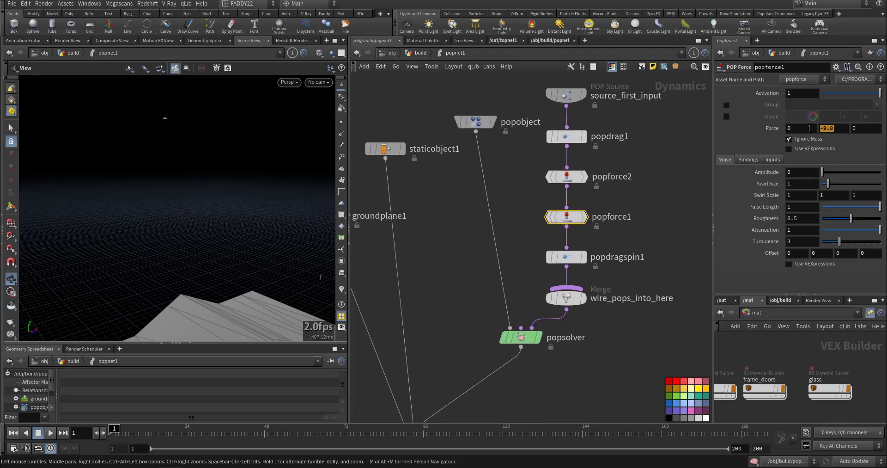
{"action": "left_click", "coordinate": [521, 337]}
- Return to the build network, display pyroscatterfromburst1 and look over its burst shape and point distribution settings
{"action": "middle_click_drag", "start_coordinate": [471, 323], "coordinate": [546, 229]}
{"action": "left_click", "coordinate": [419, 53]}
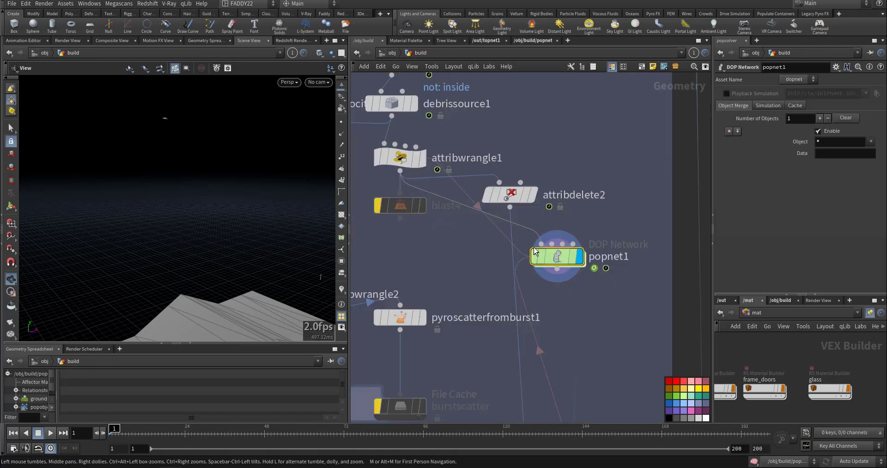
{"action": "middle_click_drag", "start_coordinate": [565, 327], "coordinate": [559, 258]}
{"action": "left_click_drag", "start_coordinate": [549, 205], "coordinate": [475, 270]}
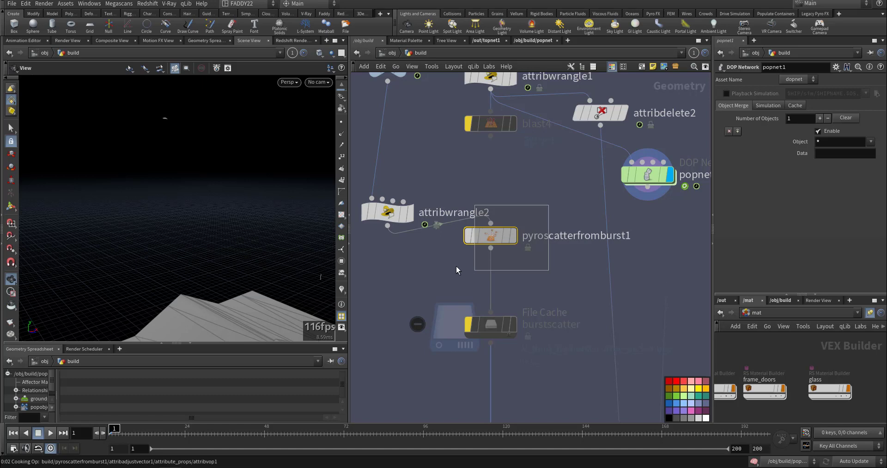
{"action": "key", "text": "f"}
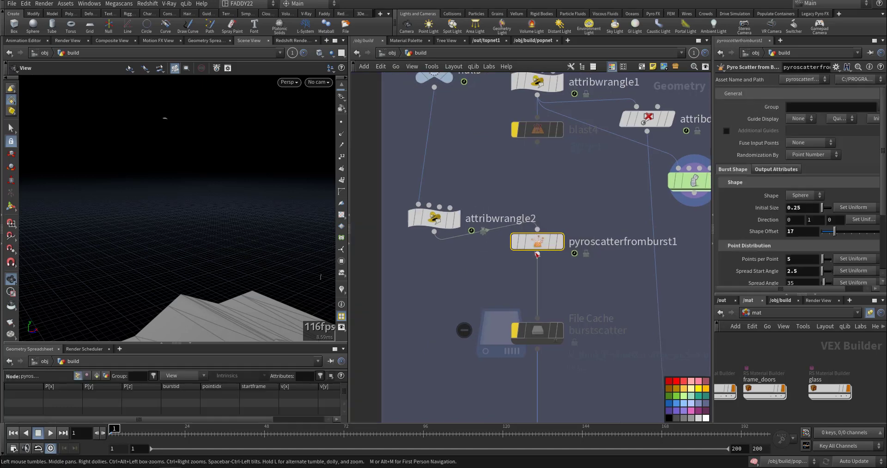
{"action": "left_click", "coordinate": [560, 245]}
{"action": "middle_click_drag", "start_coordinate": [477, 266], "coordinate": [480, 196]}
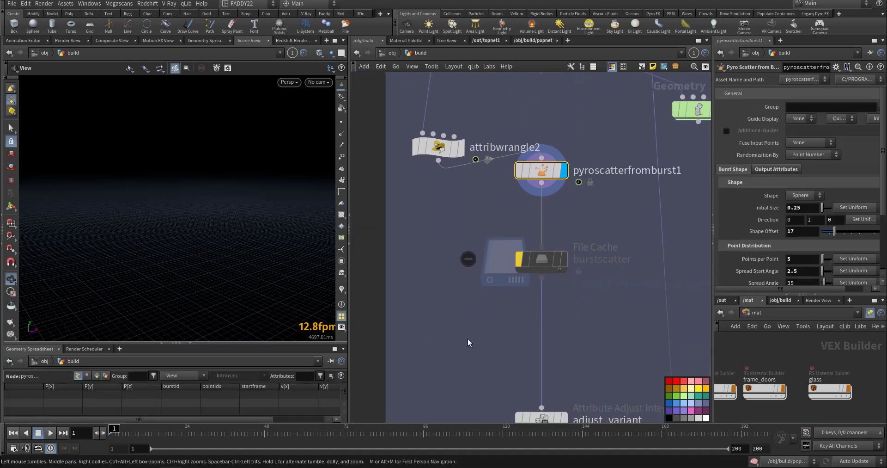
- Go through the adjust_variant, adjust_pscale, adjust_speed and adjust_spin nodes and inspect their attribute settings
{"action": "middle_click_drag", "start_coordinate": [463, 352], "coordinate": [466, 242]}
{"action": "left_click_drag", "start_coordinate": [467, 257], "coordinate": [641, 322]}
{"action": "middle_click_drag", "start_coordinate": [453, 309], "coordinate": [463, 204]}
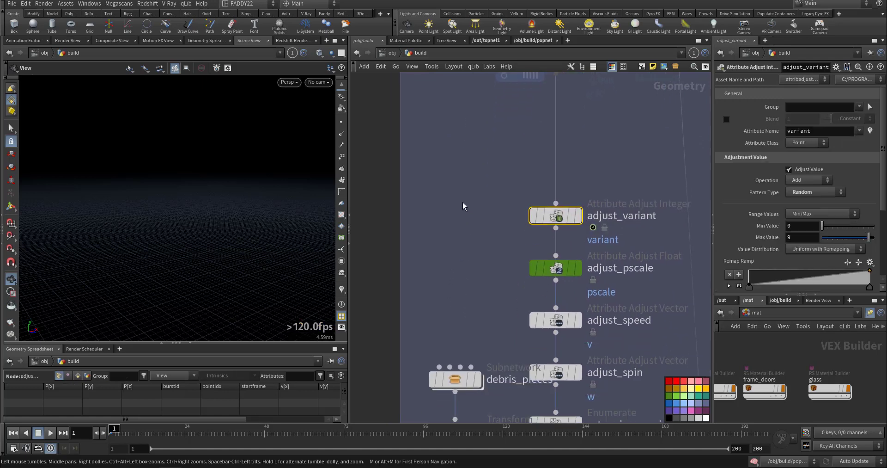
{"action": "left_click_drag", "start_coordinate": [490, 243], "coordinate": [578, 279]}
{"action": "middle_click_drag", "start_coordinate": [479, 261], "coordinate": [464, 192]}
{"action": "left_click_drag", "start_coordinate": [488, 217], "coordinate": [581, 245]}
{"action": "left_click_drag", "start_coordinate": [466, 270], "coordinate": [514, 305]}
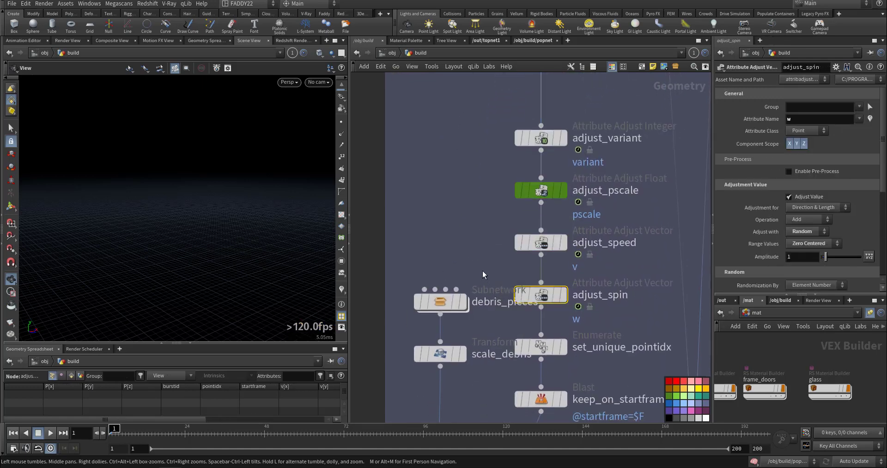
- Select the debris_pieces subnetwork and follow its branch down to copy_debris
{"action": "middle_click_drag", "start_coordinate": [483, 270], "coordinate": [509, 149]}
{"action": "left_click_drag", "start_coordinate": [512, 133], "coordinate": [444, 215]}
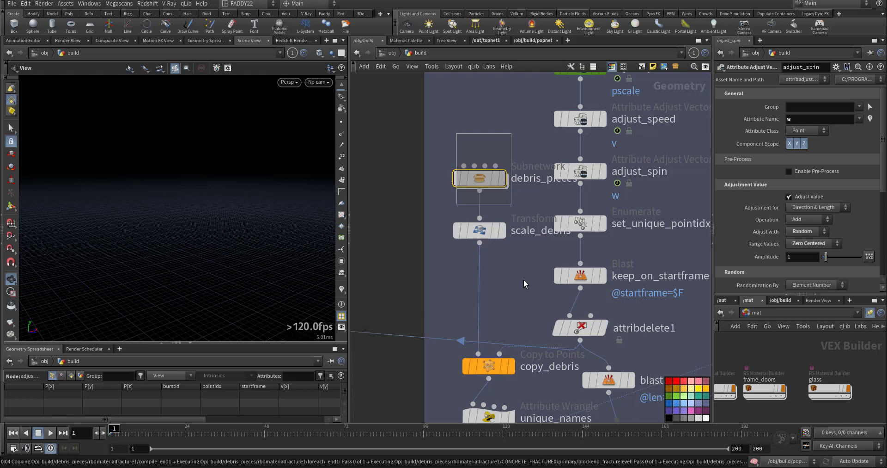
{"action": "middle_click_drag", "start_coordinate": [523, 279], "coordinate": [501, 197]}
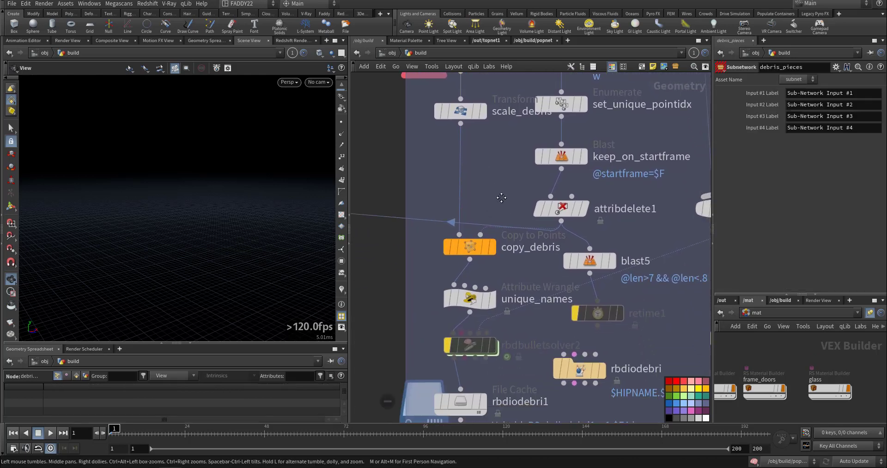
- Display the copy_debris Copy to Points node and check its piece attribute and instancing settings
{"action": "left_click", "coordinate": [488, 251]}
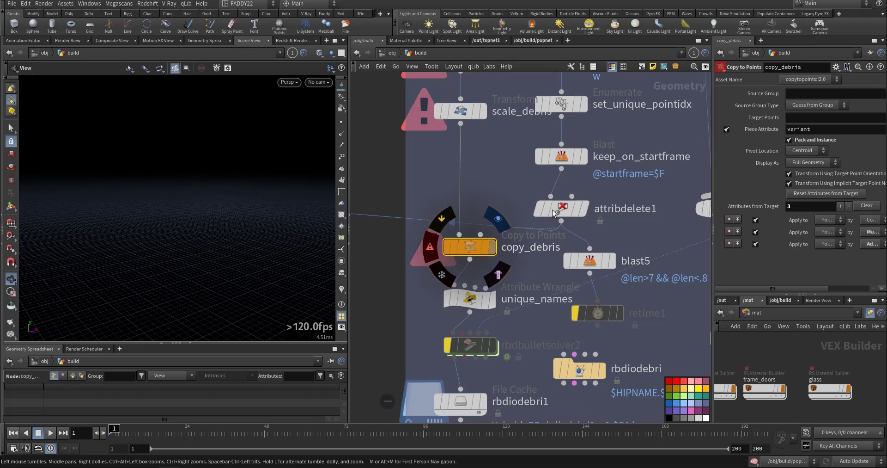
{"action": "left_click", "coordinate": [499, 220]}
{"action": "middle_click_drag", "start_coordinate": [484, 207], "coordinate": [528, 249]}
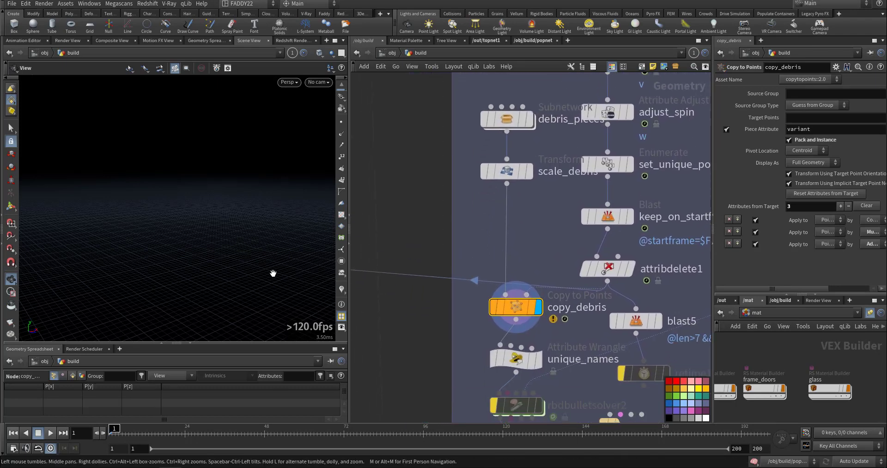
- Frame the output of copy_debris in the viewport and orbit and zoom in to examine the copied debris pieces
{"action": "key", "text": "space+h"}
{"action": "left_click_drag", "start_coordinate": [224, 259], "coordinate": [229, 244]}
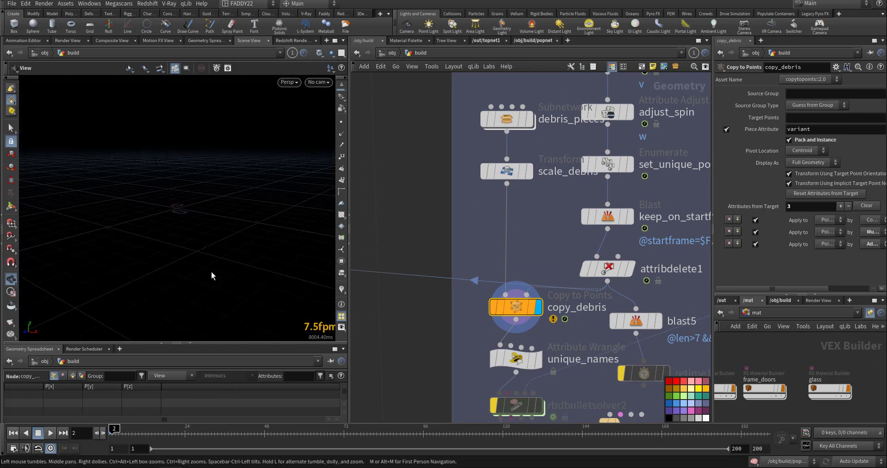
{"action": "mouse_move", "coordinate": [211, 271]}
{"action": "left_mouse_down"}
{"action": "mouse_move", "coordinate": [162, 259]}
{"action": "mouse_move", "coordinate": [168, 255]}
{"action": "mouse_move", "coordinate": [153, 273]}
{"action": "left_mouse_up"}
{"action": "right_click_drag", "start_coordinate": [153, 273], "coordinate": [291, 279]}
{"action": "middle_click_drag", "start_coordinate": [493, 278], "coordinate": [483, 312]}
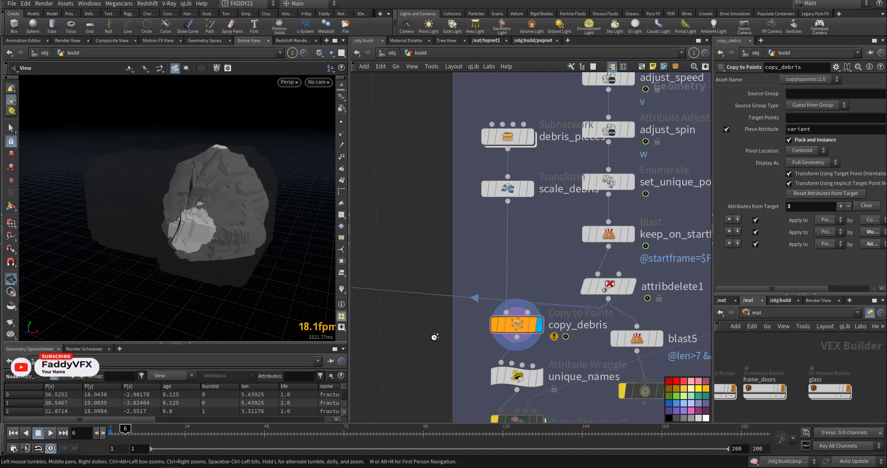
- Display the unique_names Attribute Wrangle and highlight the itoa(i@pointidx) part of its VEX expression
{"action": "middle_click_drag", "start_coordinate": [444, 368], "coordinate": [419, 305]}
{"action": "left_click", "coordinate": [510, 317]}
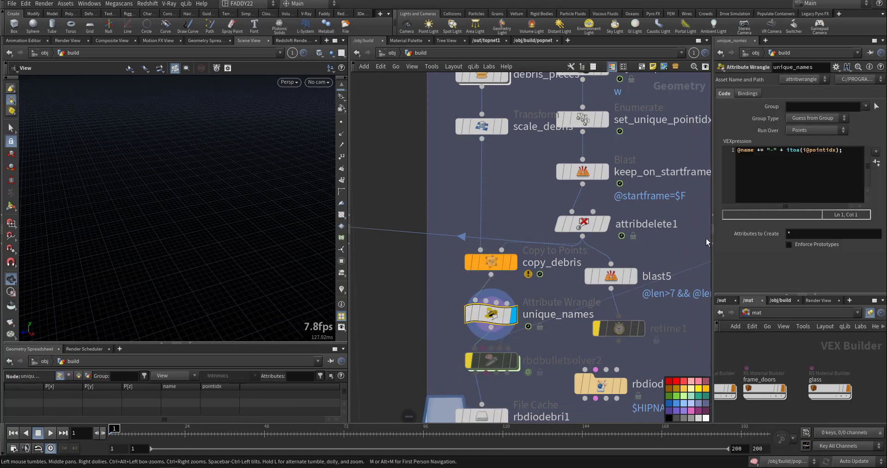
{"action": "left_click", "coordinate": [847, 154]}
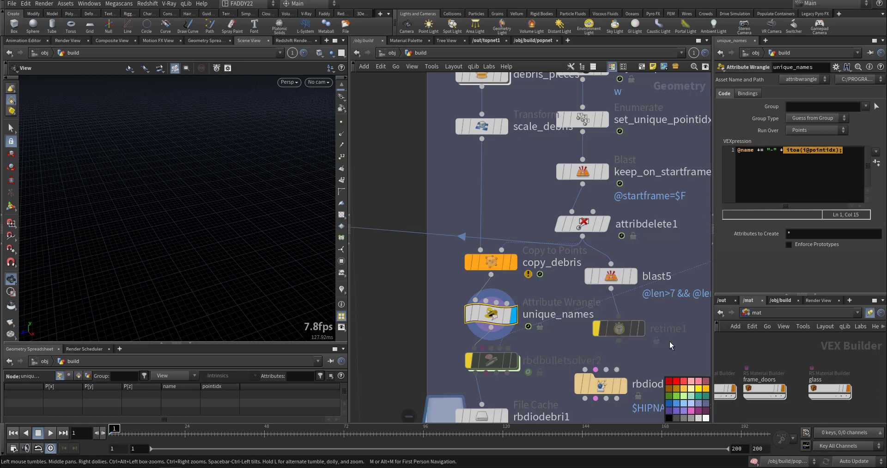
- Follow the debris branch past rbdbulletsolver2 and the rbdiodebri1 file cache, and select the copy_debris1 Copy to Points node
{"action": "middle_click_drag", "start_coordinate": [670, 339], "coordinate": [631, 230]}
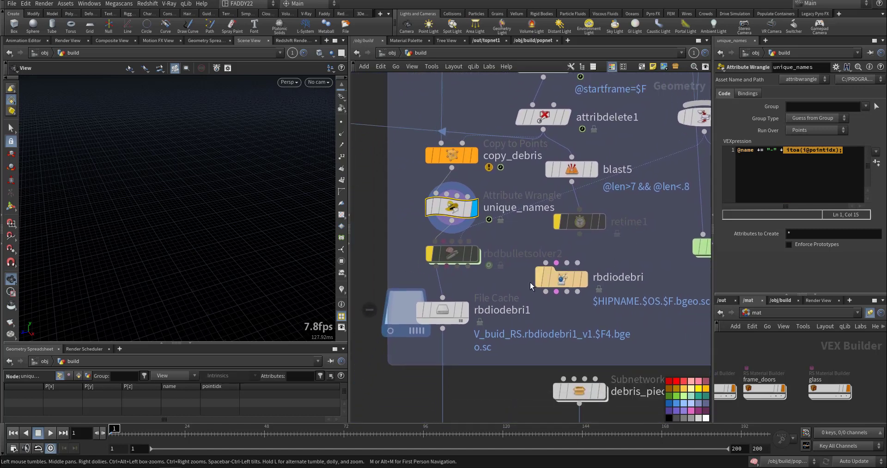
{"action": "middle_click_drag", "start_coordinate": [531, 282], "coordinate": [532, 246]}
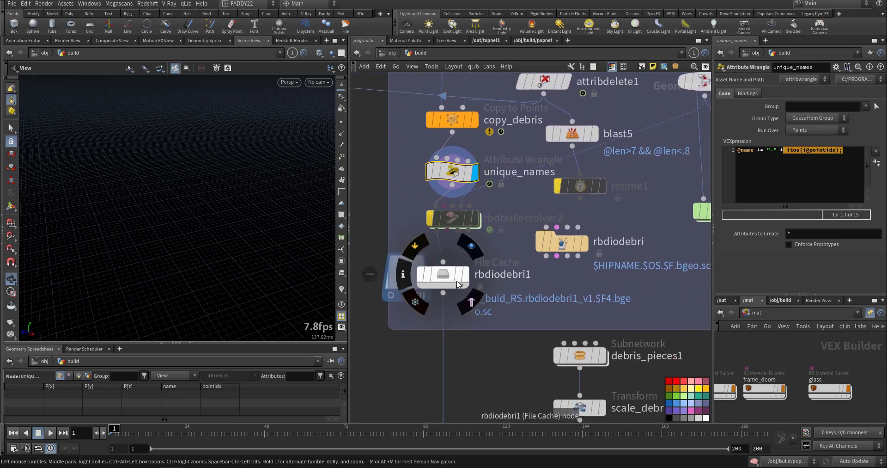
{"action": "middle_click_drag", "start_coordinate": [643, 314], "coordinate": [530, 275]}
{"action": "scroll", "coordinate": [568, 345], "scroll_direction": "down", "scroll_amount": 3}
{"action": "middle_click_drag", "start_coordinate": [572, 361], "coordinate": [550, 233]}
{"action": "scroll", "coordinate": [585, 278], "scroll_direction": "down", "scroll_amount": 2}
{"action": "scroll", "coordinate": [517, 285], "scroll_direction": "up", "scroll_amount": 2}
{"action": "middle_click_drag", "start_coordinate": [523, 302], "coordinate": [531, 339]}
{"action": "left_click_drag", "start_coordinate": [452, 360], "coordinate": [563, 400]}
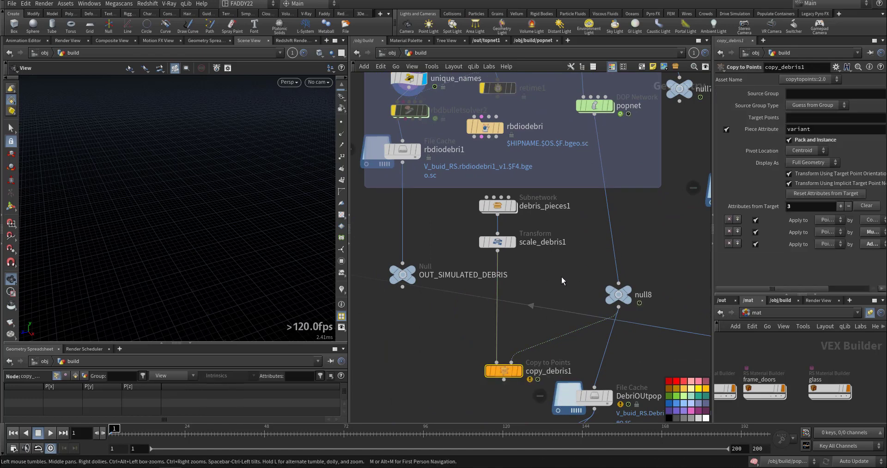
- Examine the debris_pieces1 branch, the null8 and DebriOUtpop connections and the overall layout of the build network
{"action": "middle_click_drag", "start_coordinate": [592, 181], "coordinate": [555, 186]}
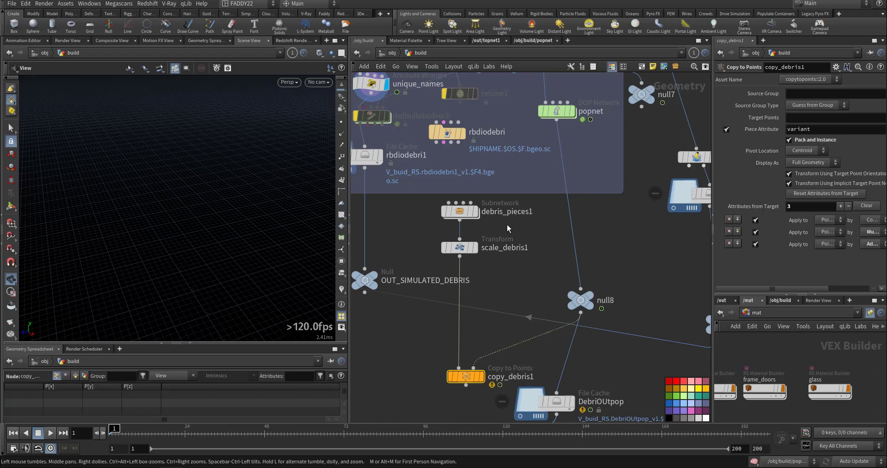
{"action": "left_click_drag", "start_coordinate": [487, 232], "coordinate": [504, 243]}
{"action": "middle_click_drag", "start_coordinate": [538, 301], "coordinate": [520, 244]}
{"action": "scroll", "coordinate": [600, 366], "scroll_direction": "down", "scroll_amount": 3}
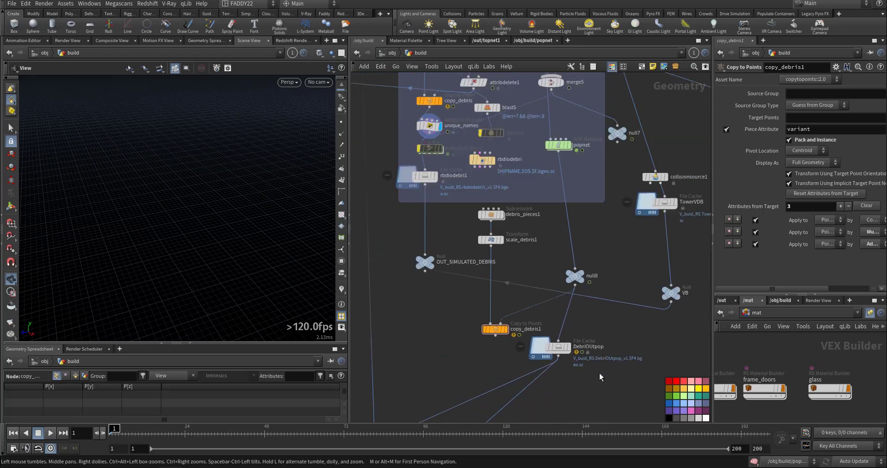
{"action": "middle_click_drag", "start_coordinate": [598, 383], "coordinate": [645, 283]}
{"action": "middle_click_drag", "start_coordinate": [606, 335], "coordinate": [543, 367]}
{"action": "scroll", "coordinate": [557, 375], "scroll_direction": "down", "scroll_amount": 3}
{"action": "middle_click_drag", "start_coordinate": [611, 333], "coordinate": [552, 368]}
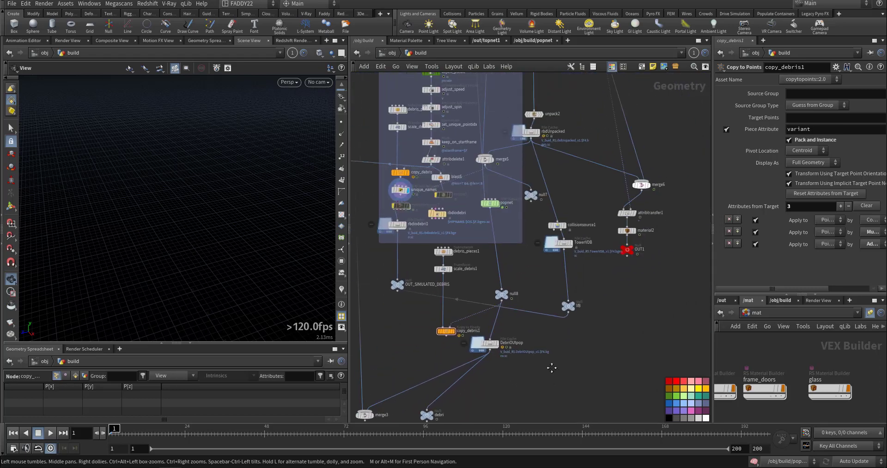
{"action": "scroll", "coordinate": [620, 361], "scroll_direction": "down", "scroll_amount": 6}
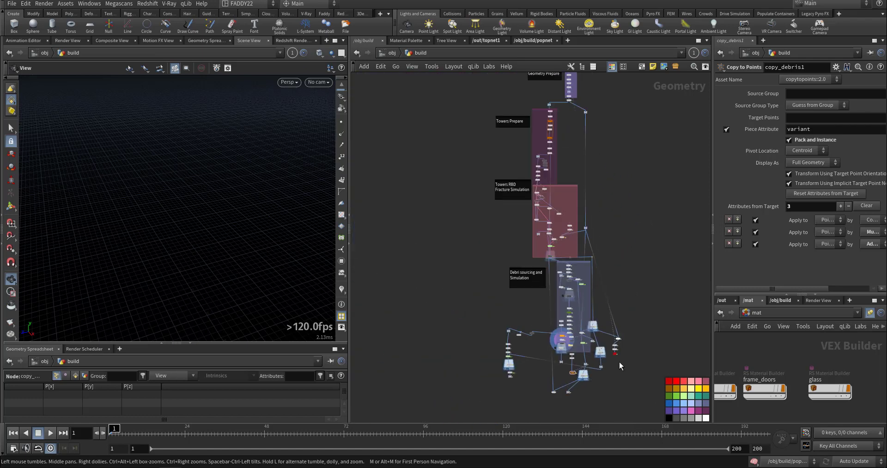
{"action": "middle_click_drag", "start_coordinate": [620, 361], "coordinate": [559, 350]}
- Go up to the object level and inspect the object merge setups inside the smoke and debri geometry objects
{"action": "left_click", "coordinate": [387, 53]}
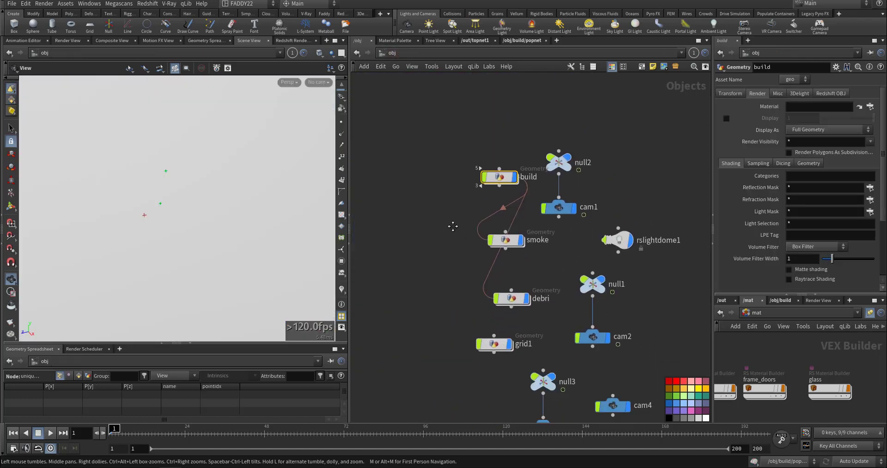
{"action": "double_click", "coordinate": [509, 229]}
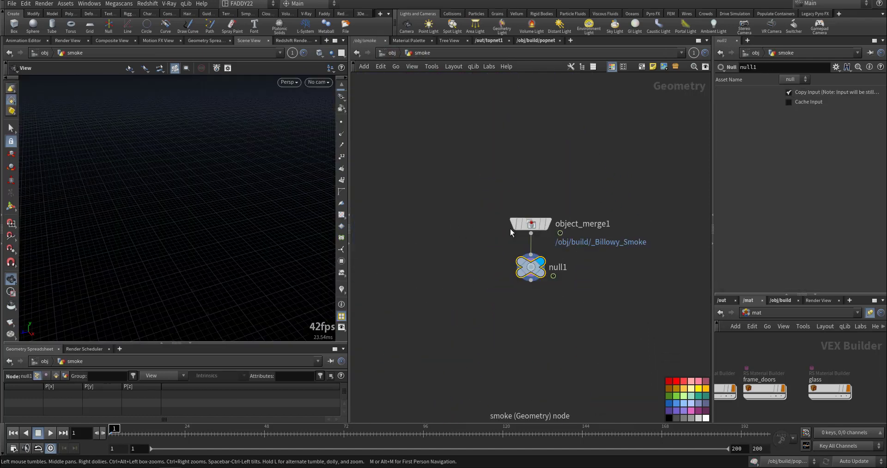
{"action": "left_click", "coordinate": [388, 53]}
{"action": "double_click", "coordinate": [511, 288]}
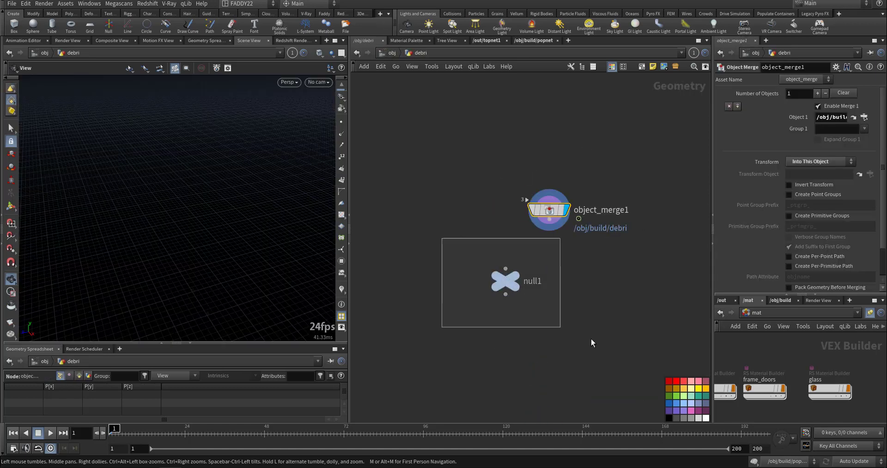
- Return to the object level and select the grid1 geometry object to view its transform settings
{"action": "left_click", "coordinate": [397, 53]}
{"action": "left_click_drag", "start_coordinate": [446, 297], "coordinate": [498, 339]}
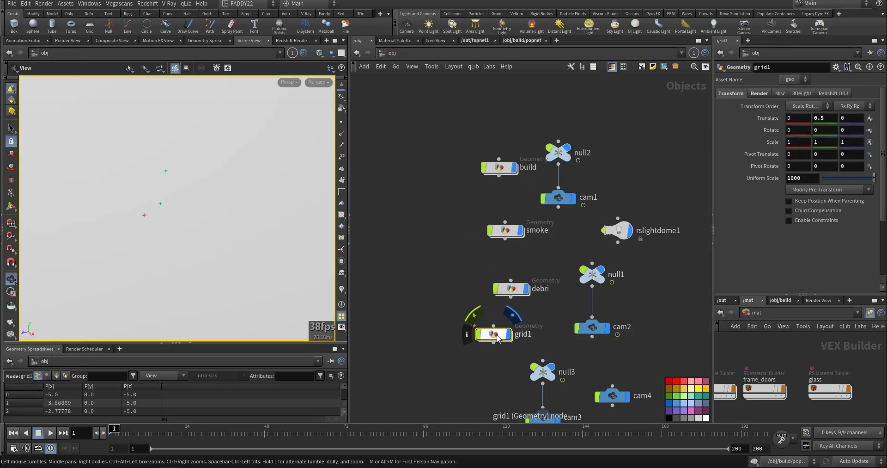
{"action": "middle_click_drag", "start_coordinate": [556, 302], "coordinate": [544, 226]}
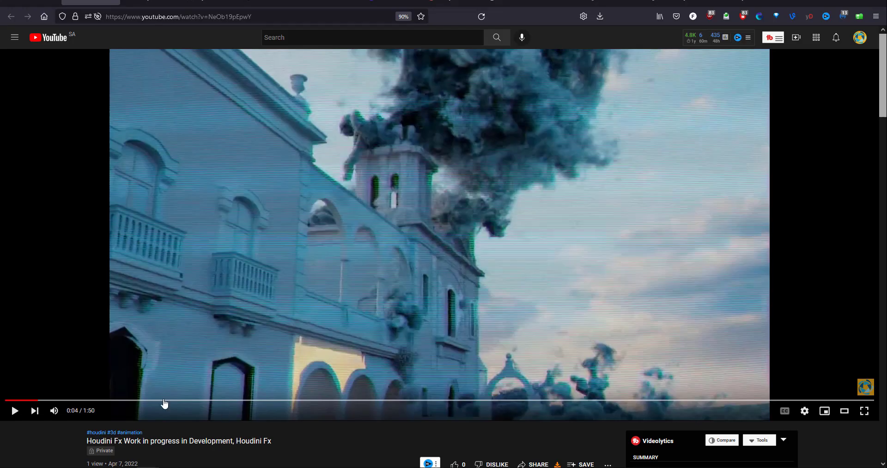
- Switch to YouTube in the browser and play the Houdini Fx work-in-progress video from its beginning
{"action": "left_click", "coordinate": [6, 400]}
{"action": "left_click", "coordinate": [14, 411]}
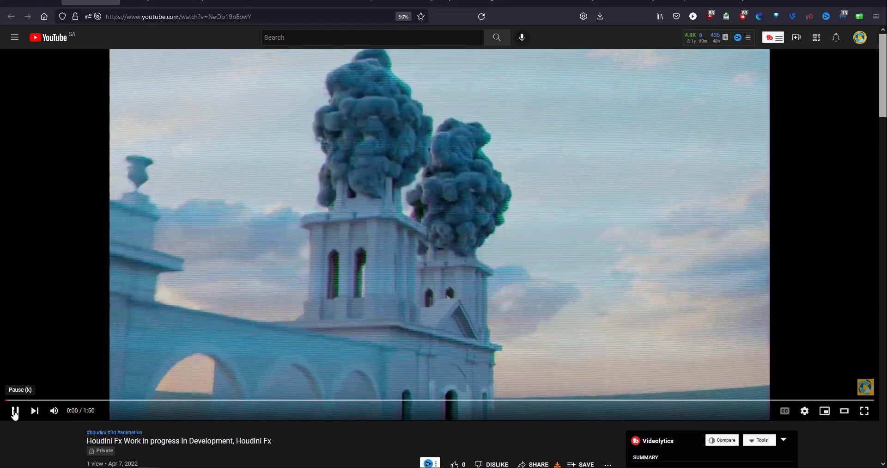